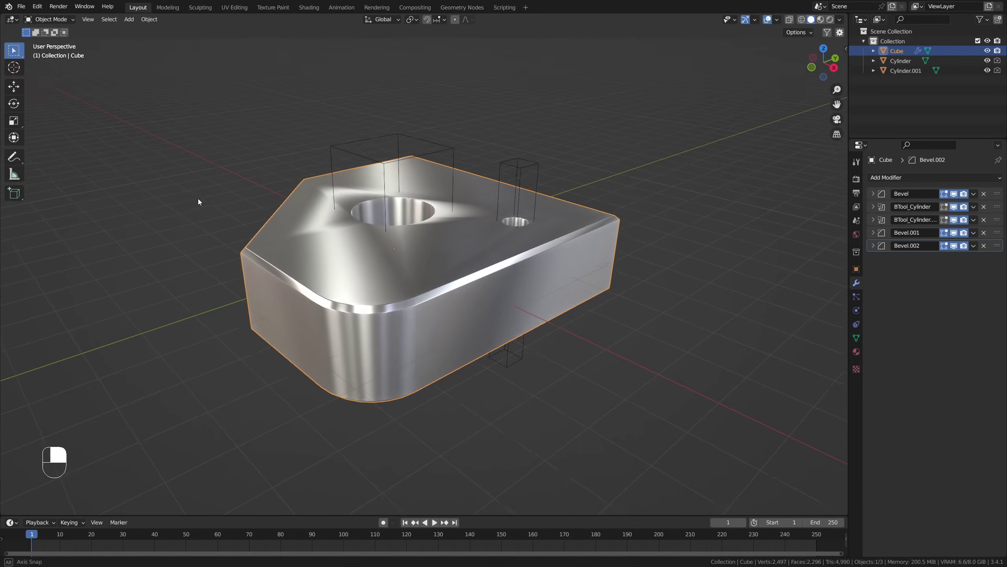
Step: Add a Weighted Normal modifier to the bevelled block
left_click(889, 178)
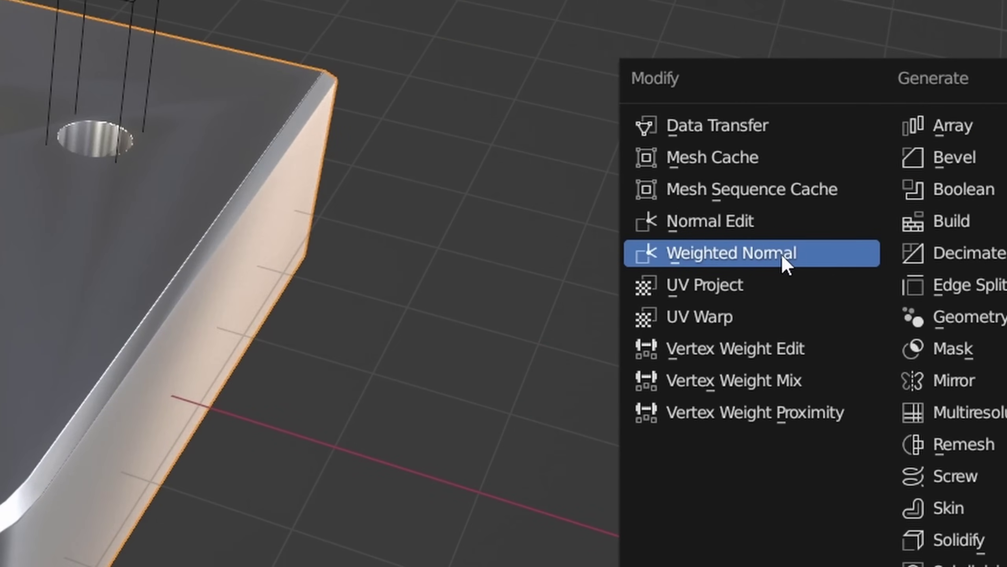
left_click(784, 260)
middle_click_drag(488, 163, 506, 173)
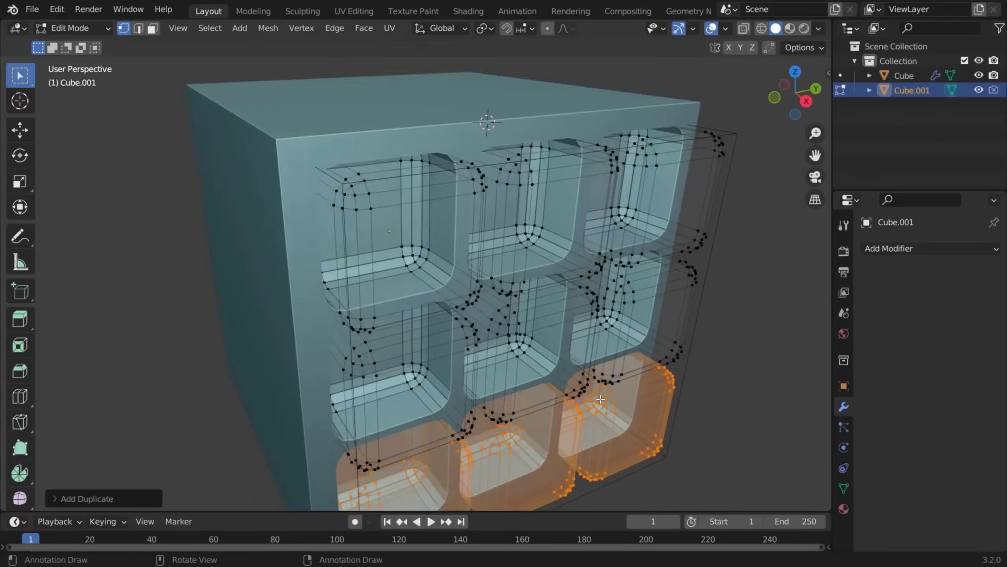
Step: Apply Bool Tool Difference, Union and Intersect between the sphere and the cube
key("Tab")
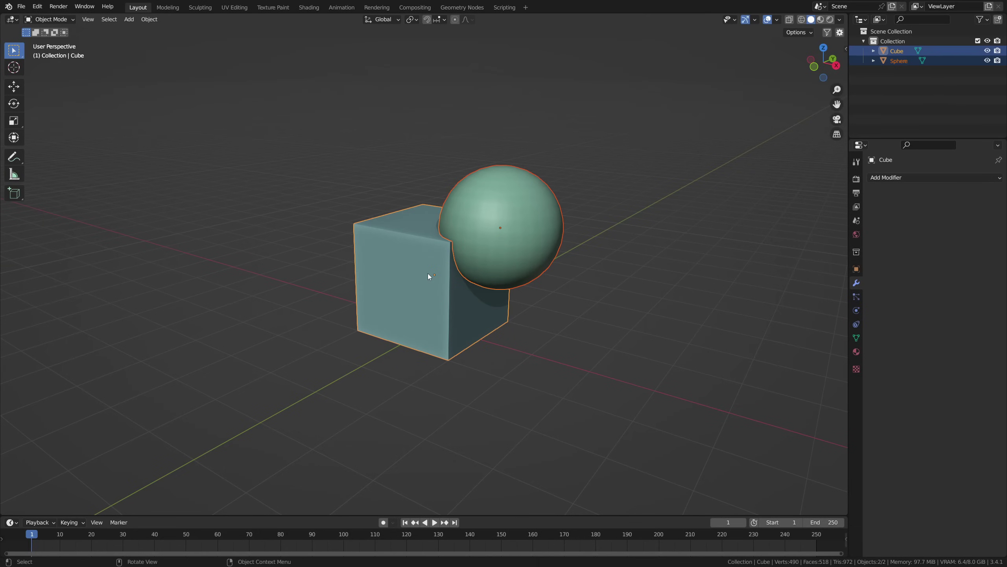
key("ctrl+KP_Subtract")
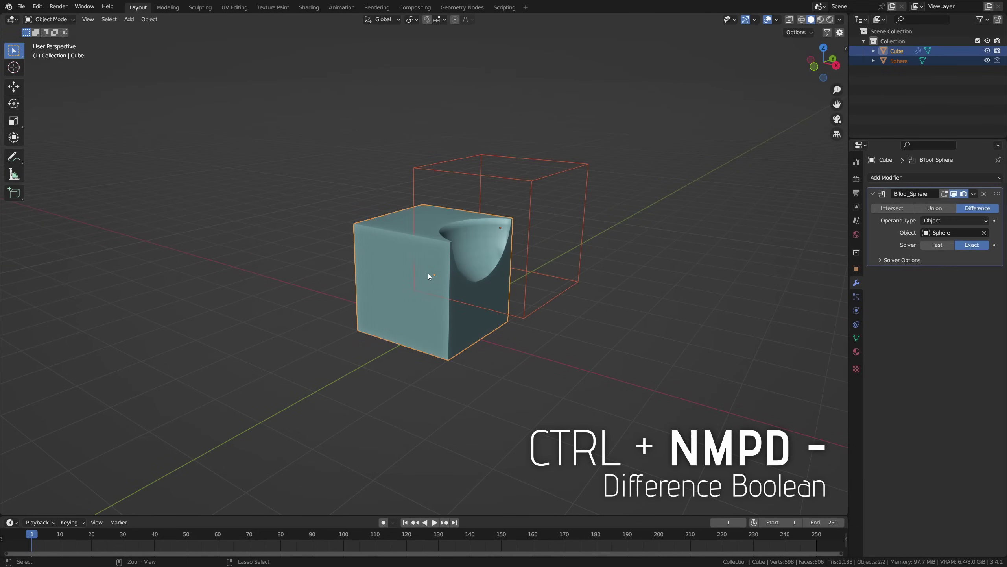
key("ctrl+KP_Add")
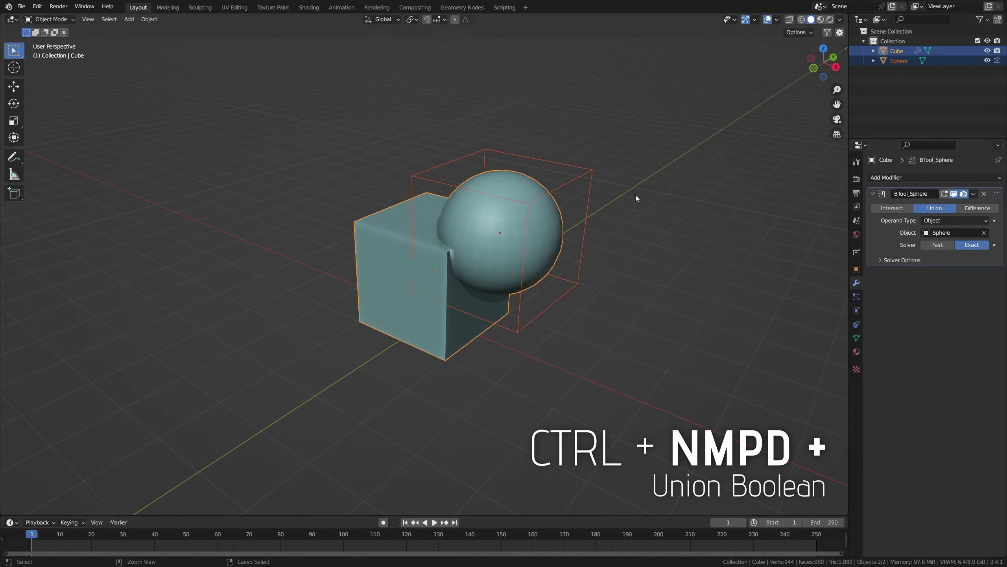
mouse_move(637, 195)
middle_mouse_down()
mouse_move(497, 178)
mouse_move(268, 216)
mouse_move(137, 179)
middle_mouse_up()
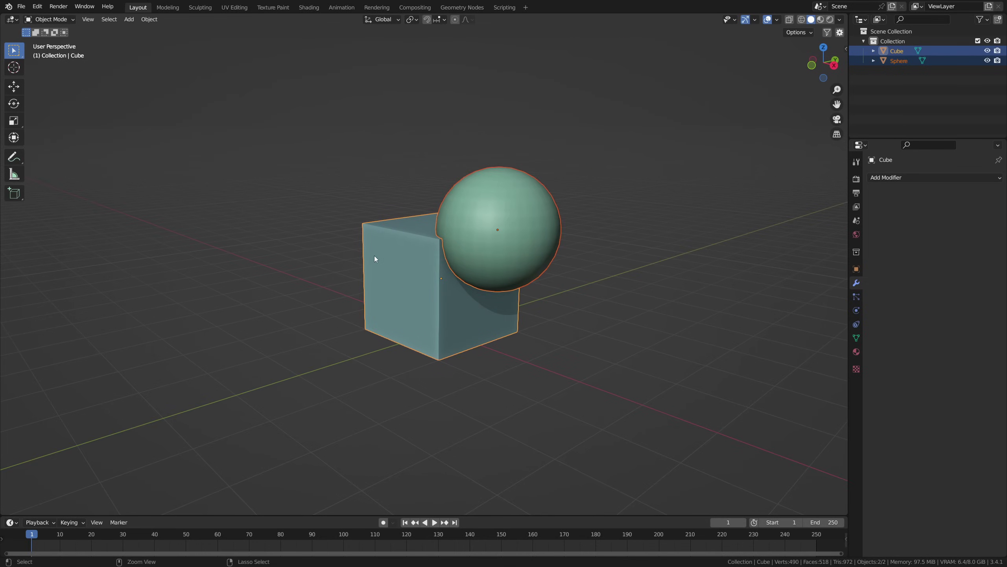
key("ctrl+KP_Multiply")
mouse_move(374, 255)
middle_mouse_down()
mouse_move(375, 213)
mouse_move(532, 211)
middle_mouse_up()
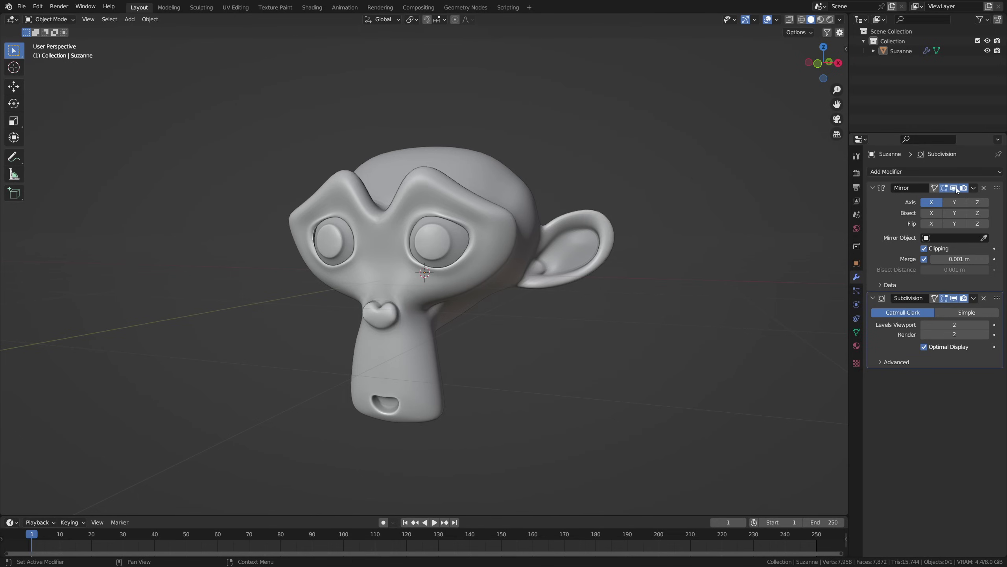
Step: Hide Suzanne's Mirror in the viewport and mirror the cube on X, Y and Z
left_click(955, 187)
mouse_move(787, 229)
middle_mouse_down()
mouse_move(601, 254)
mouse_move(638, 255)
mouse_move(614, 236)
middle_mouse_up()
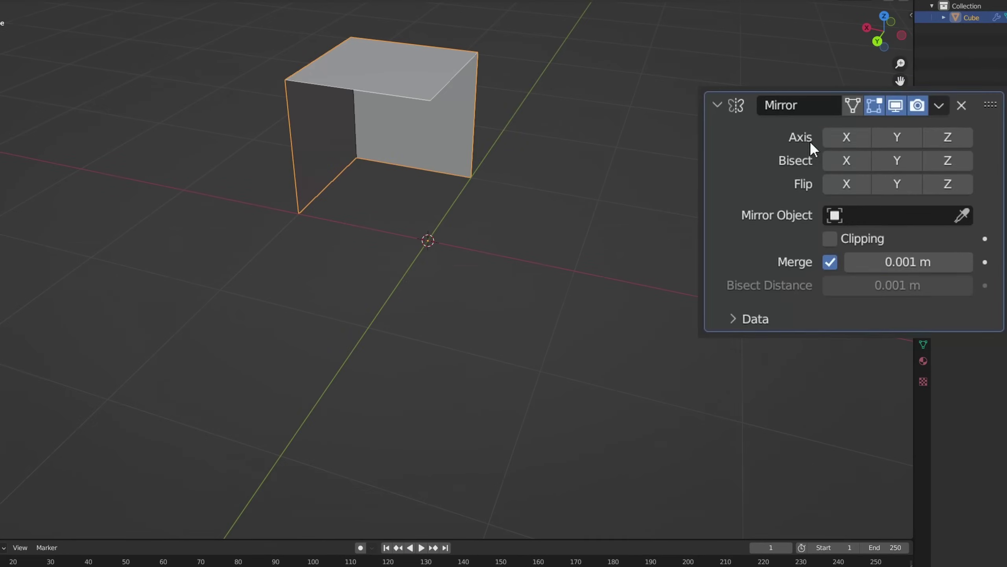
left_click(849, 137)
left_click(910, 138)
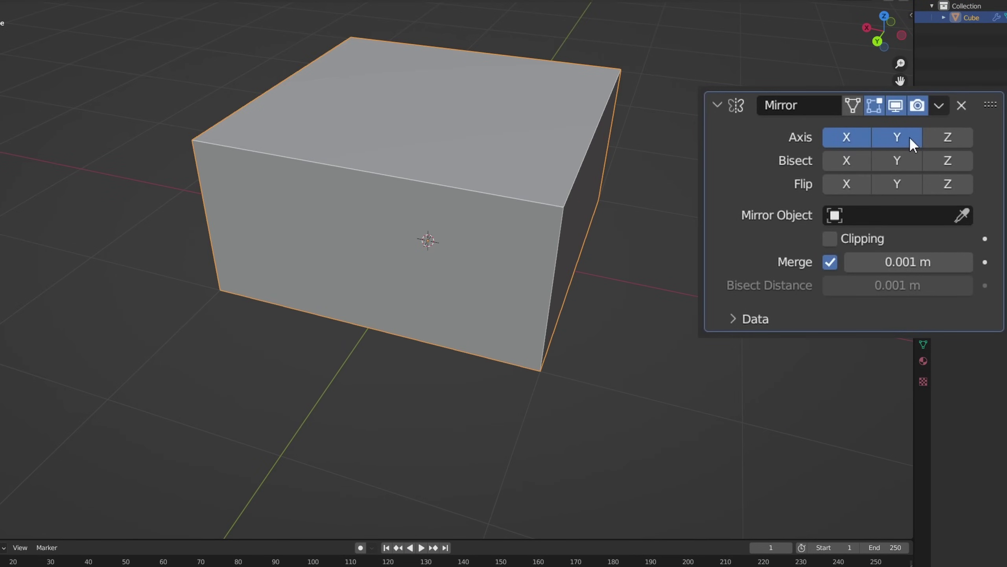
left_click(948, 138)
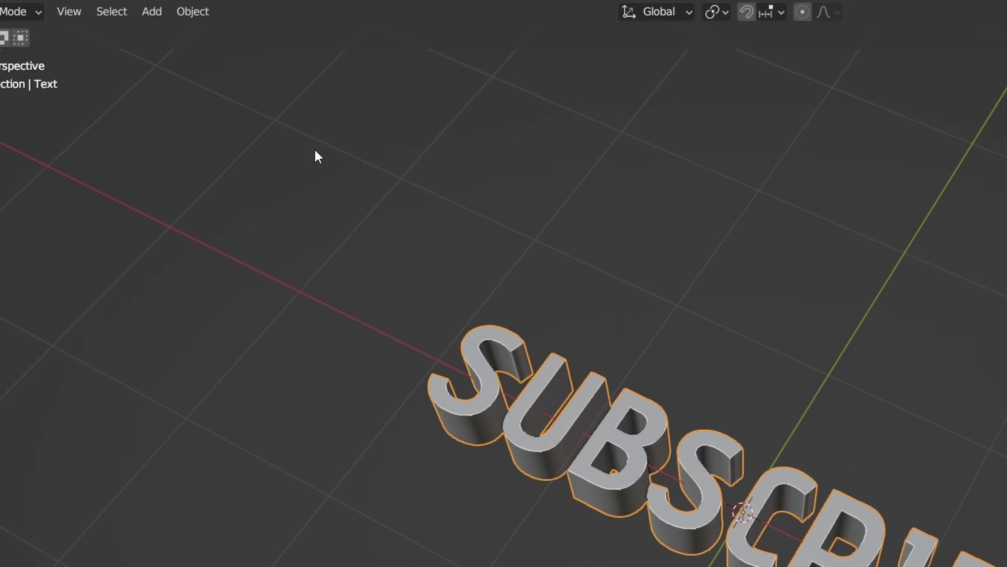
Step: Convert the SUBSCRIBE text object into a mesh
left_click(193, 11)
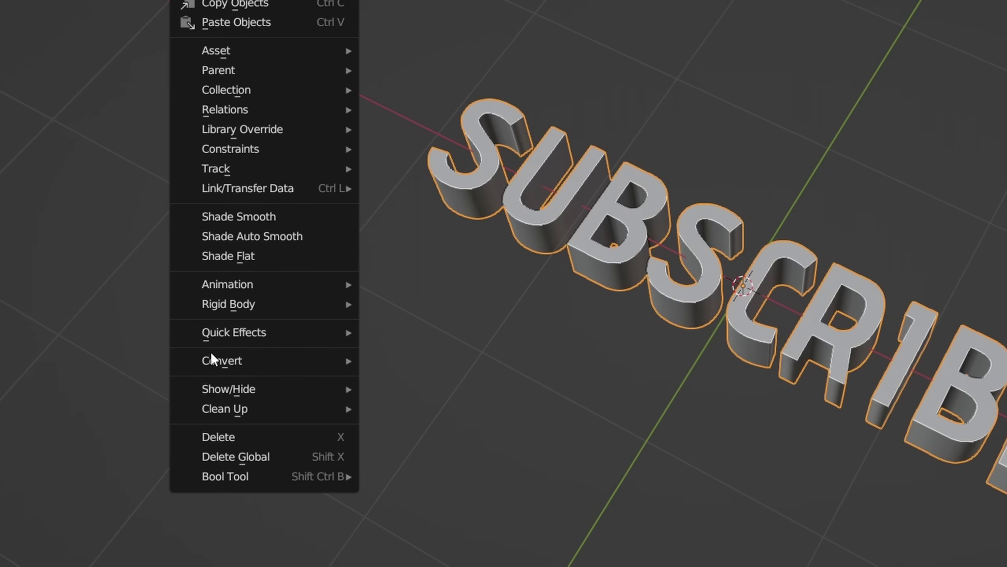
mouse_move(222, 360)
left_click(410, 381)
key("Tab")
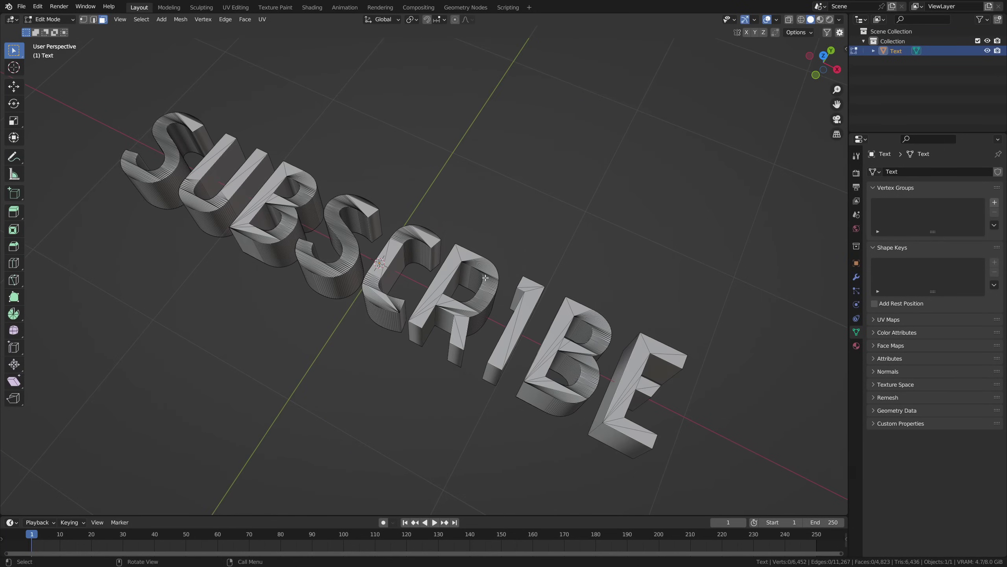
Step: Remesh the SUBSCRIBE mesh in Blocks, Smooth and finer Voxel modes
left_click(754, 239)
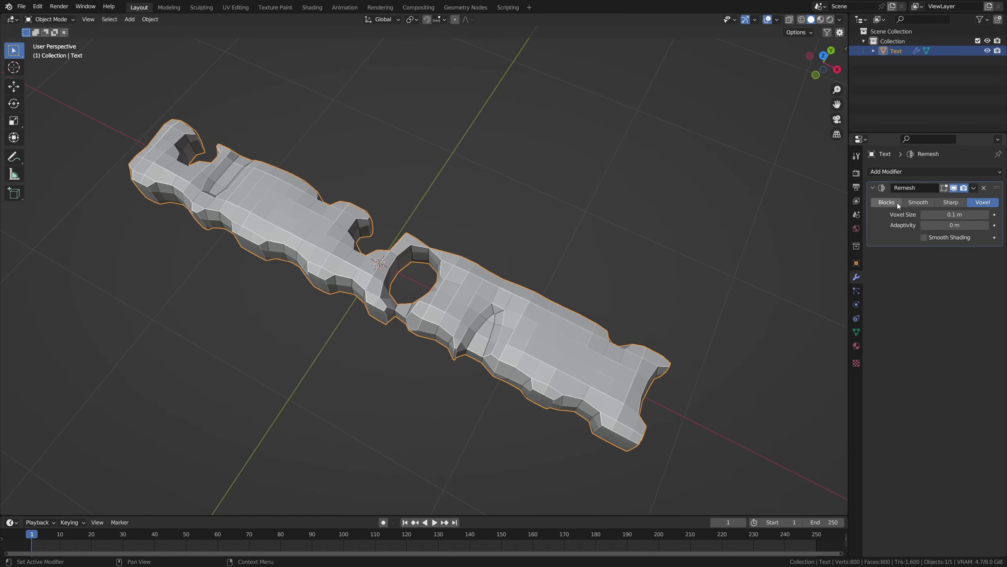
left_click(920, 203)
left_click(923, 238)
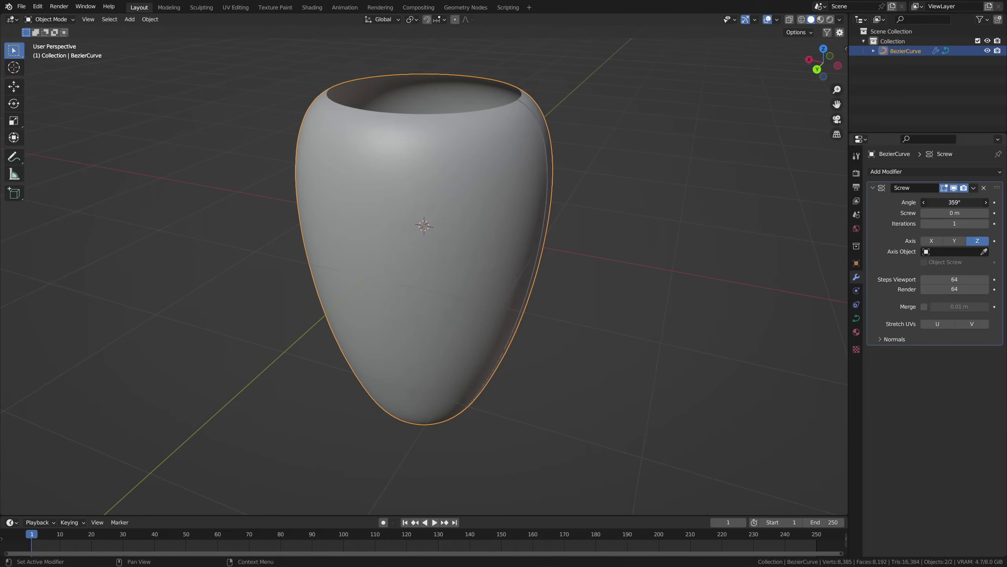
Step: Widen the Screw angle and rotate a profile handle to give the vase a neck
mouse_move(955, 203)
left_mouse_down()
mouse_move(936, 202)
mouse_move(976, 203)
left_mouse_up()
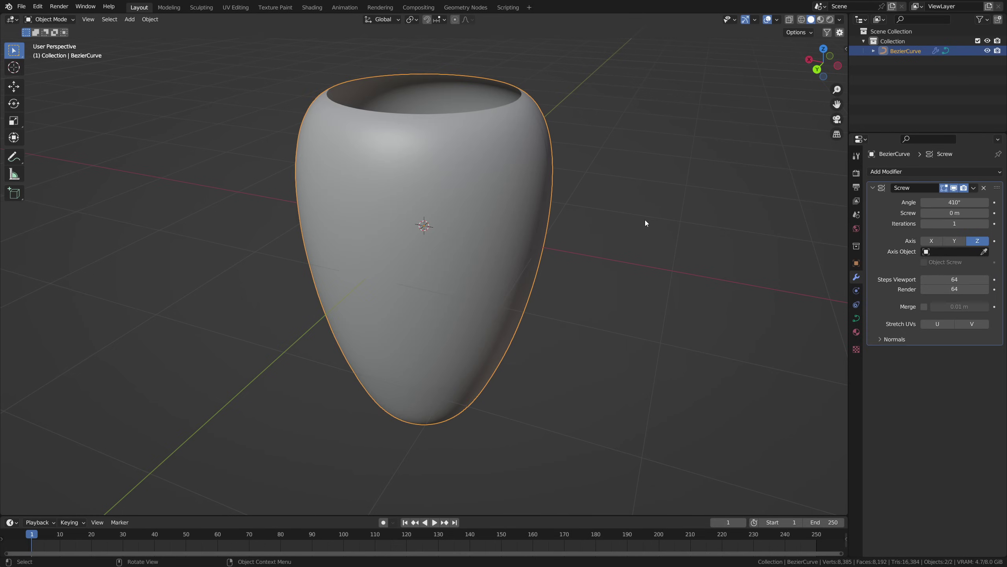
key("KP_1")
key("Tab")
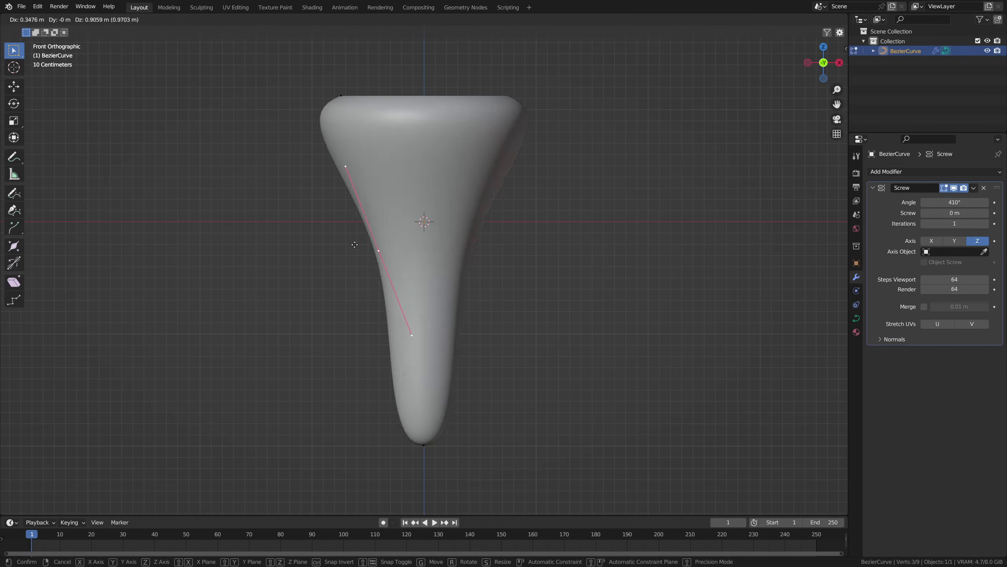
left_click(299, 354)
key("r")
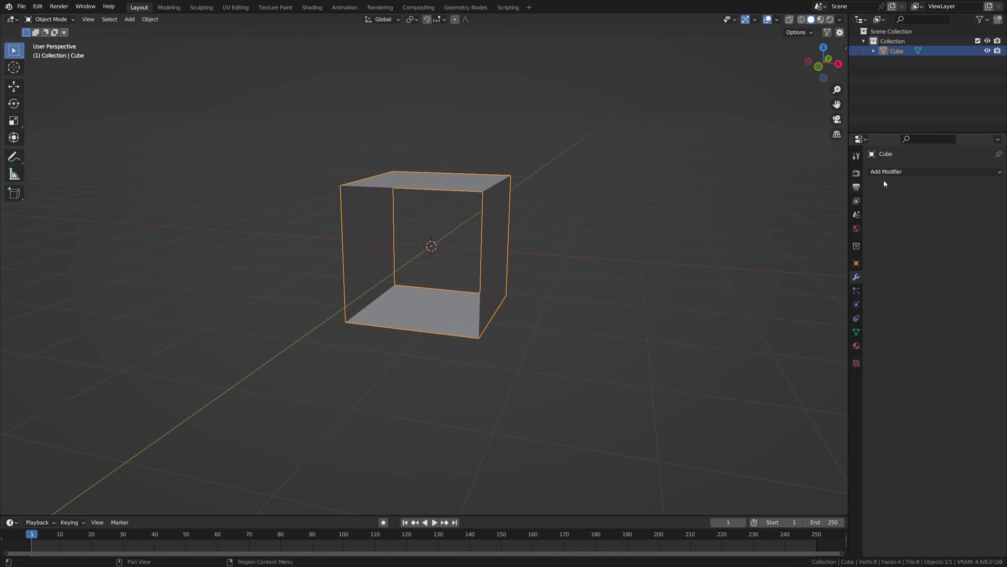
left_click(905, 172)
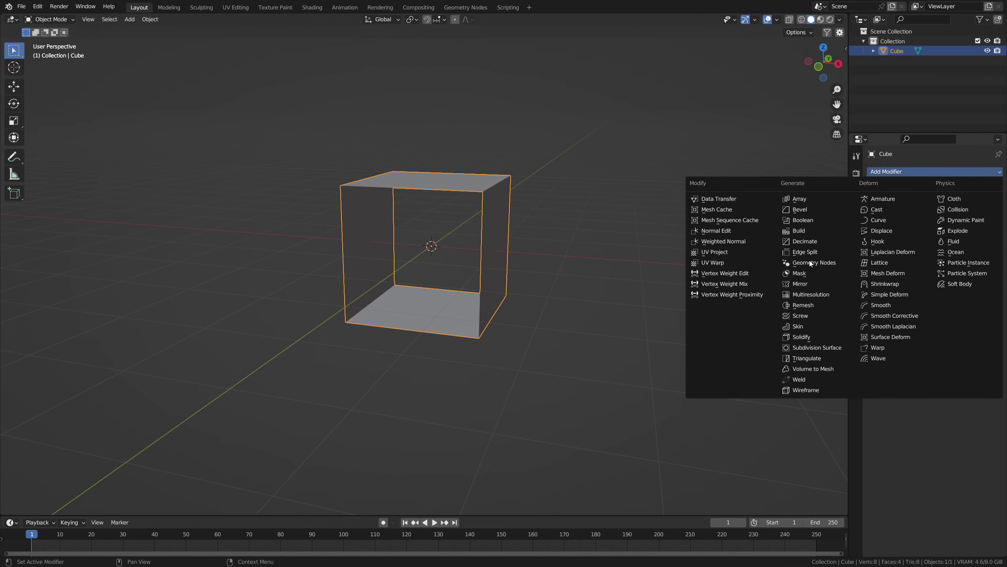
Step: Add Solidify to the open cube and smooth Suzanne with subdivision level 2
left_click(796, 336)
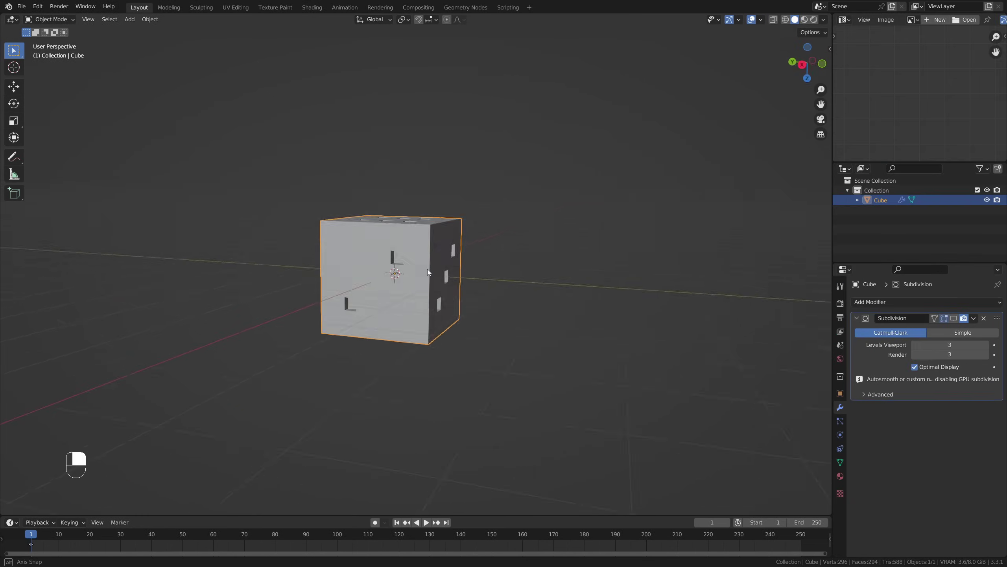
mouse_move(427, 270)
middle_mouse_down()
mouse_move(529, 201)
mouse_move(653, 252)
middle_mouse_up()
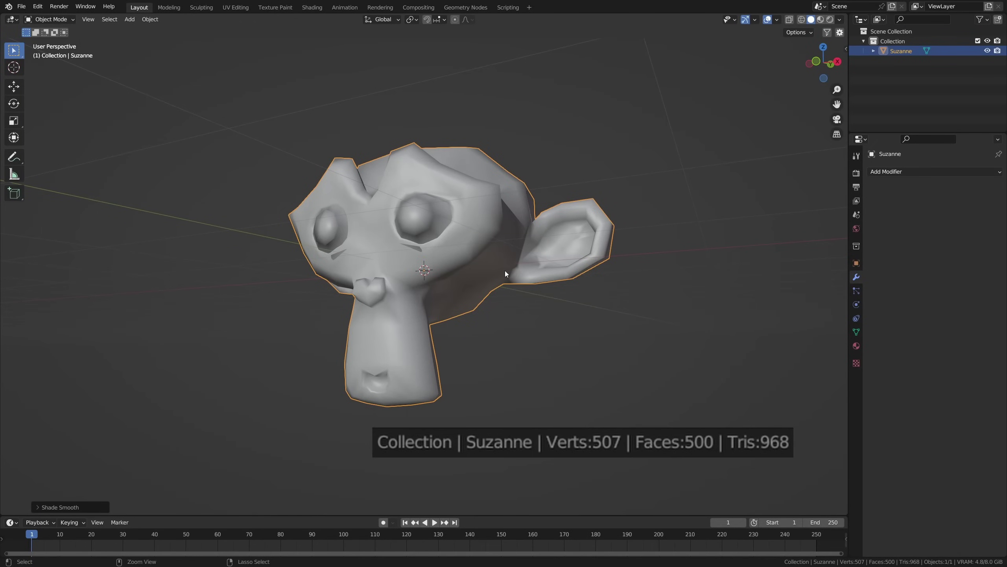
key("ctrl+2")
middle_click_drag(505, 271, 442, 307)
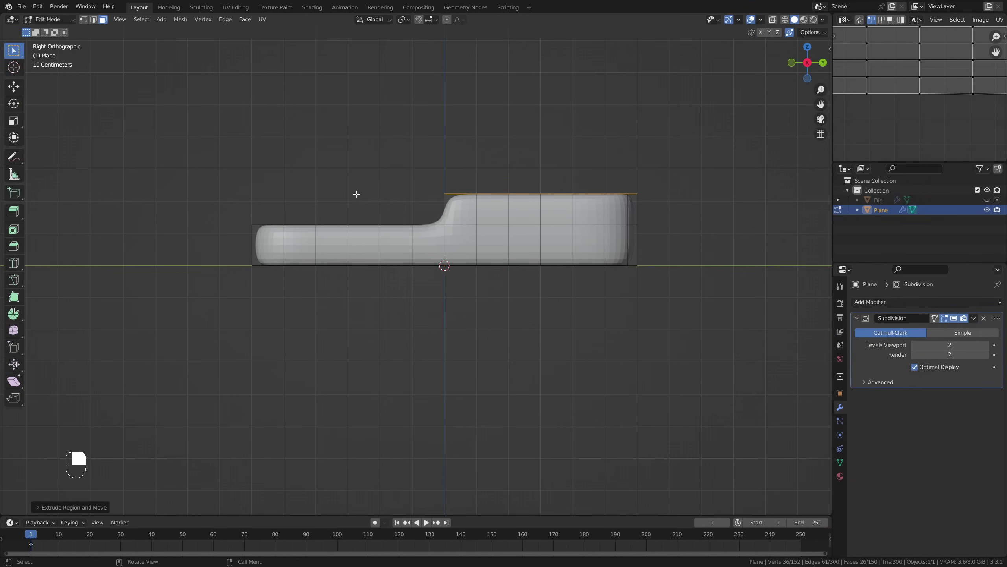
Step: Add Weighted Normal to the block and raise the worm gear's subdivision to level 3
middle_click_drag(356, 194, 452, 231)
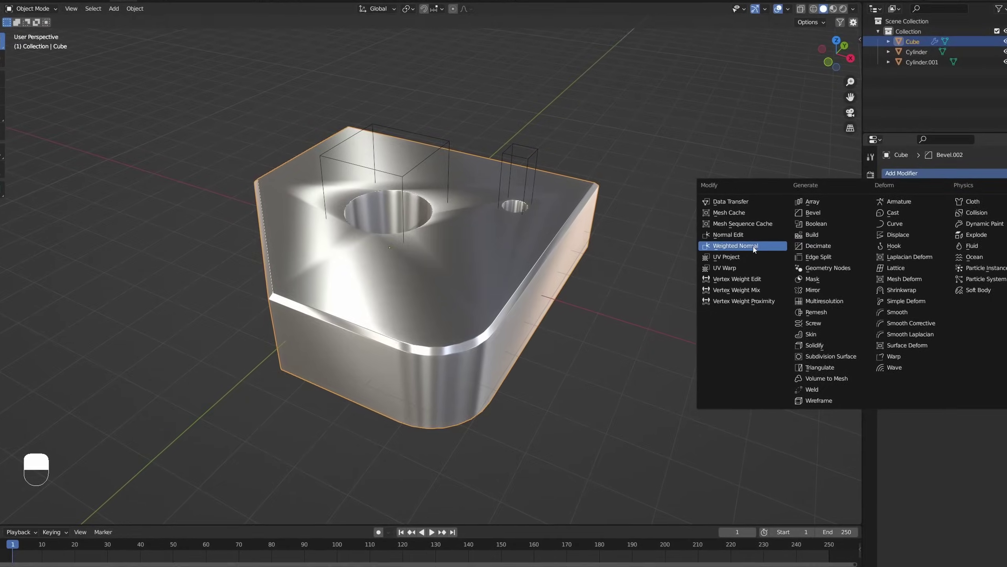
left_click(729, 247)
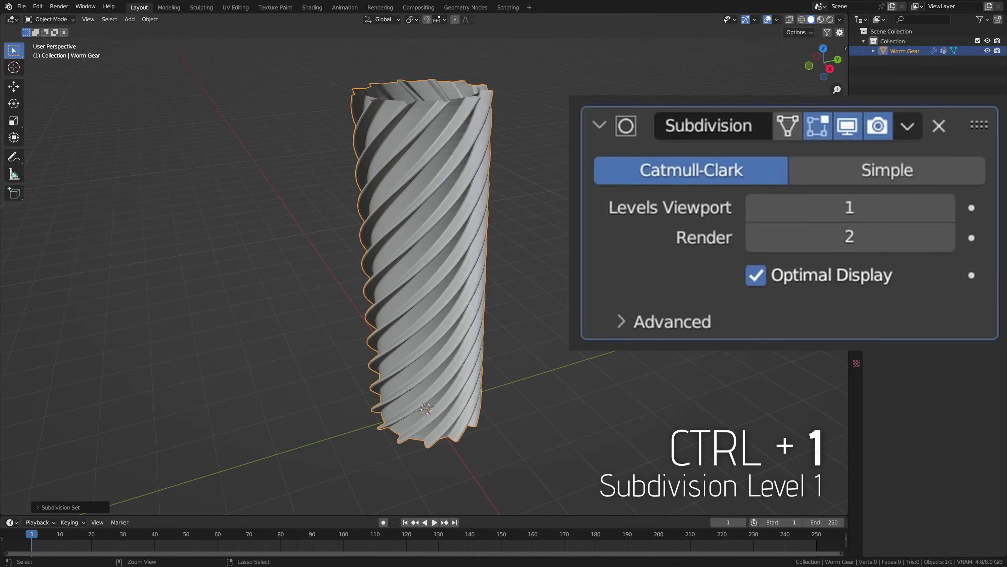
key("ctrl+2")
key("ctrl+3")
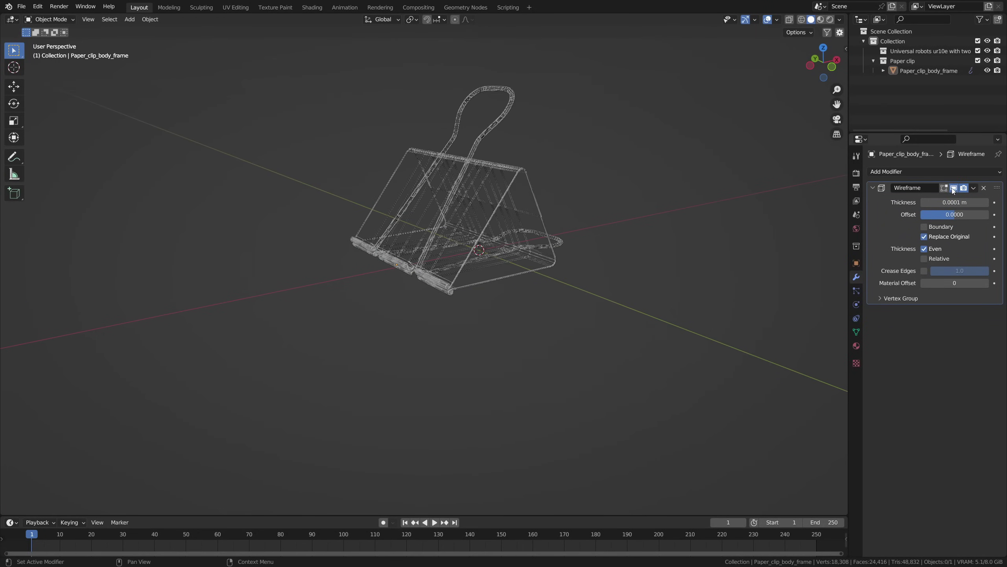
Step: Bend the cube along the BezierCircle with a Curve modifier
middle_click_drag(614, 170, 585, 171)
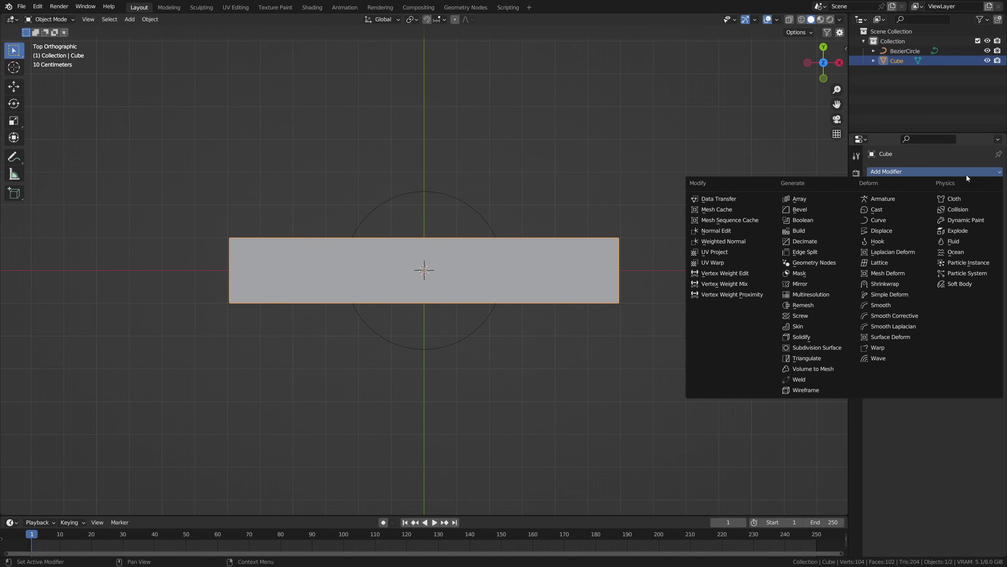
left_click(925, 217)
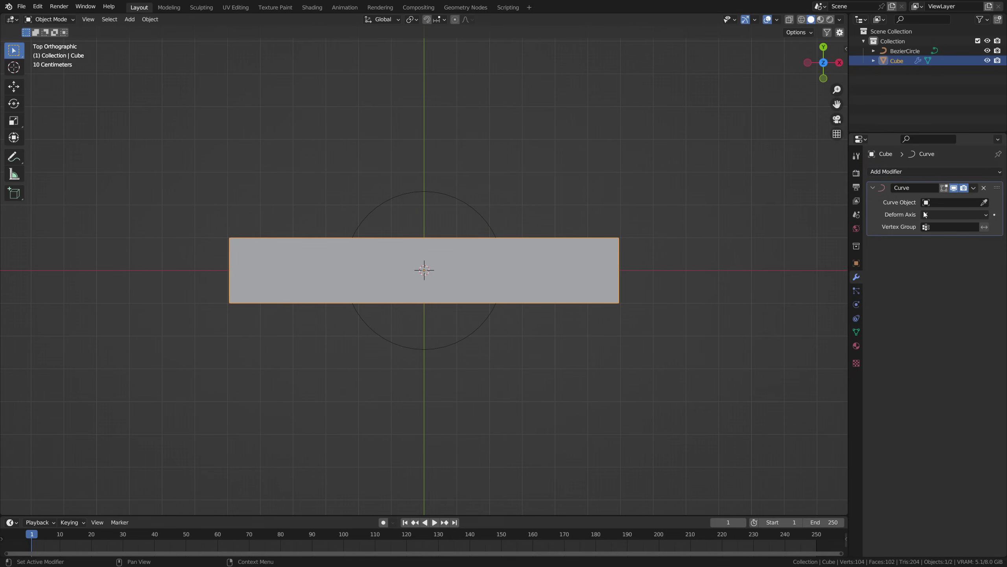
left_click(460, 194)
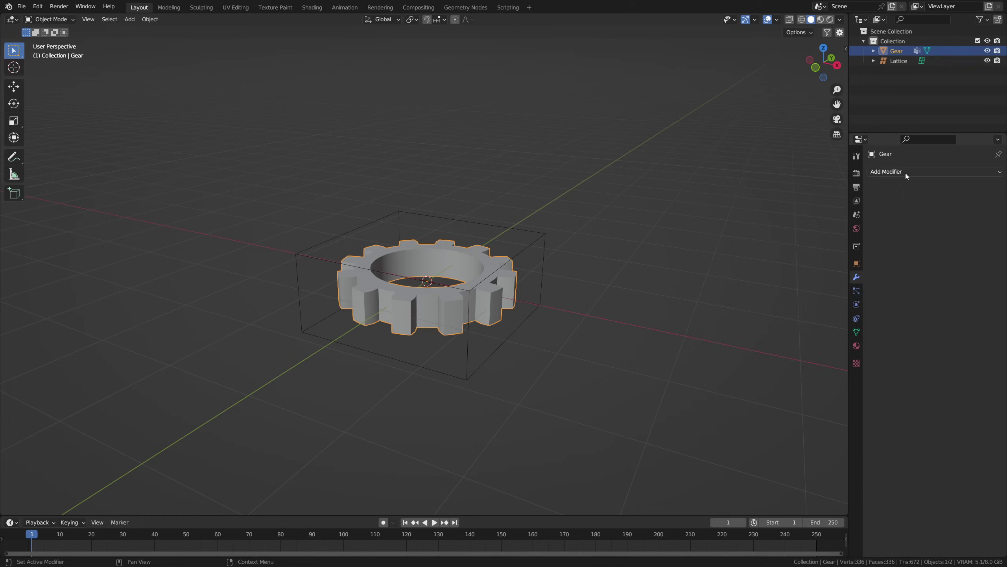
Step: Add a Lattice modifier to the gear using the lattice cage object
left_click(905, 173)
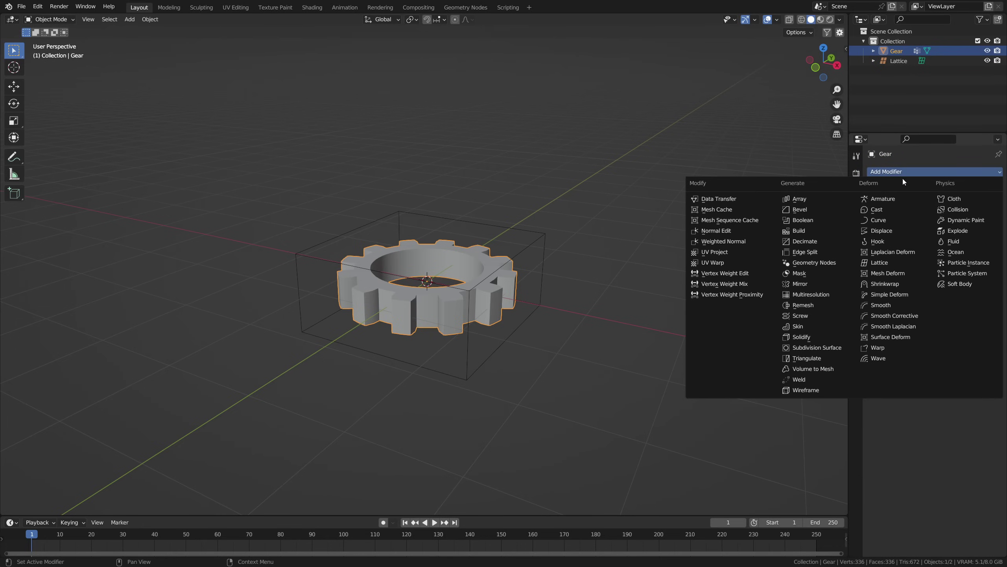
left_click(878, 266)
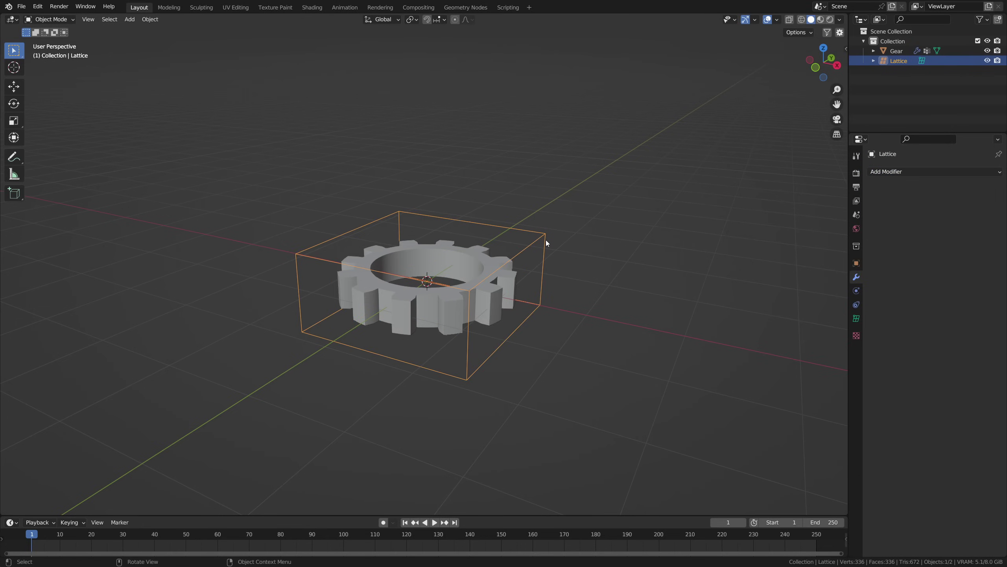
left_click(857, 318)
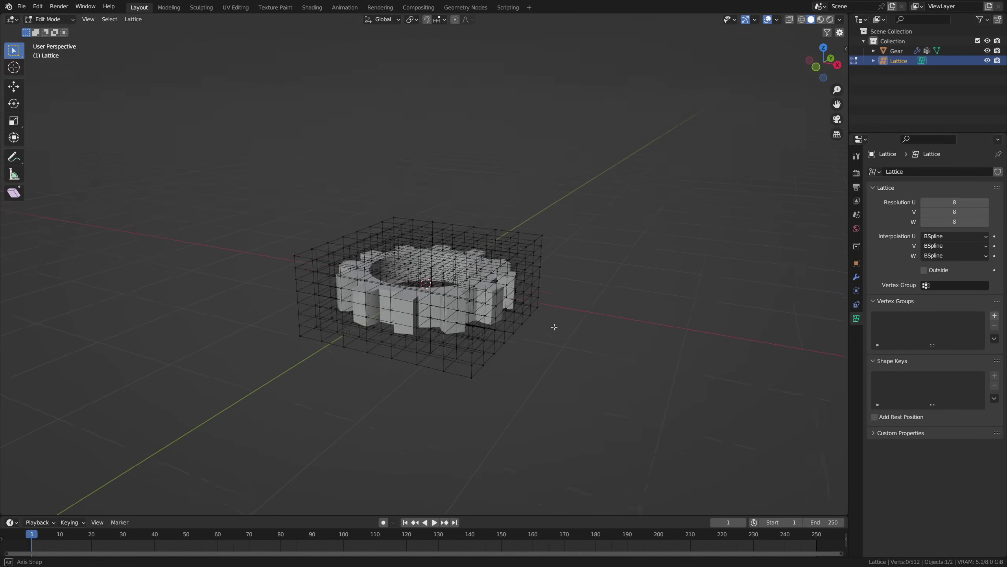
Step: Move lattice points to warp the gear
left_click(553, 295)
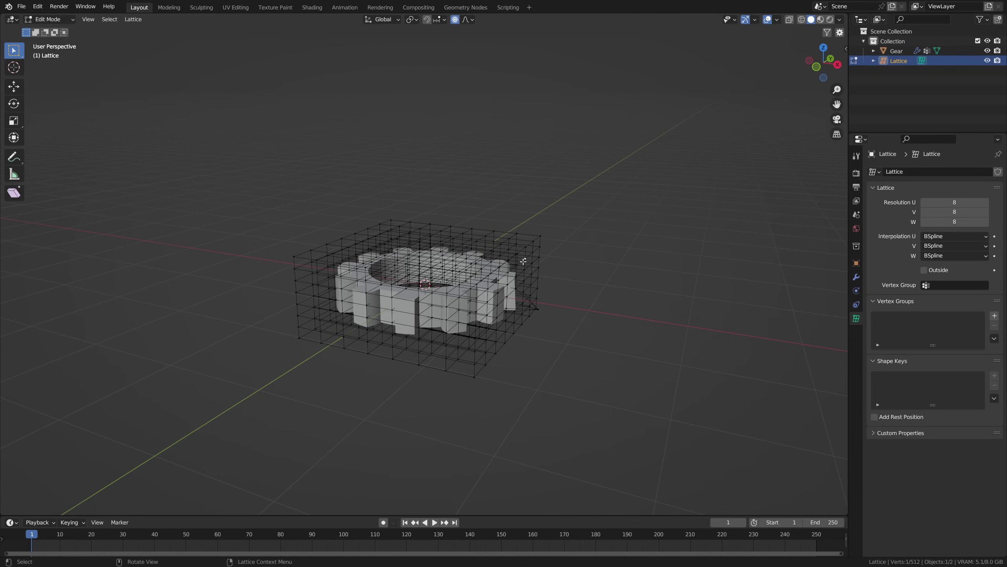
key("g")
left_click(629, 180)
key("g")
left_click(289, 406)
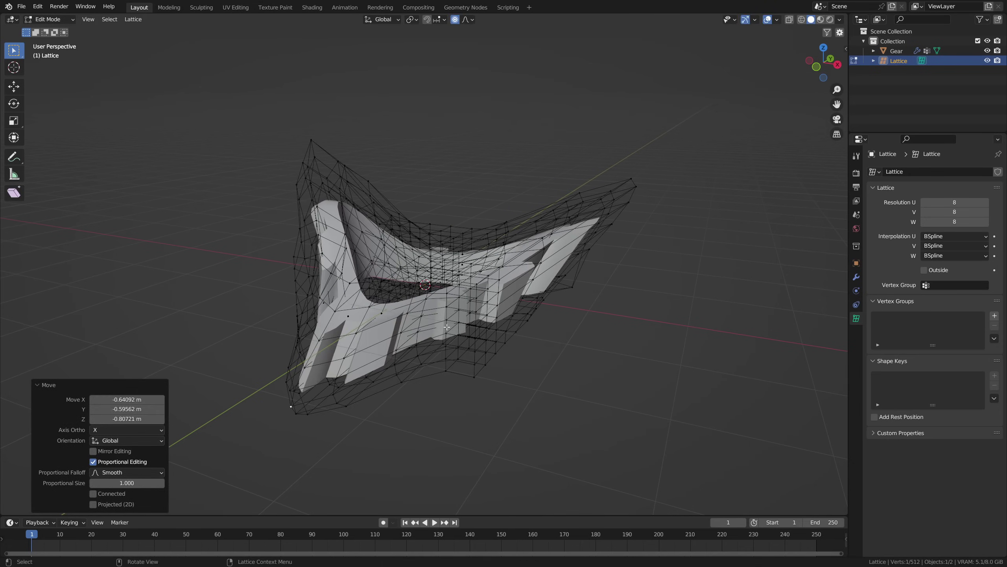
key("Tab")
Step: Hide the lattice and view the gear and its modifiers from the front
left_click(544, 367)
key("KP_1")
key("shift+h")
left_click(856, 276)
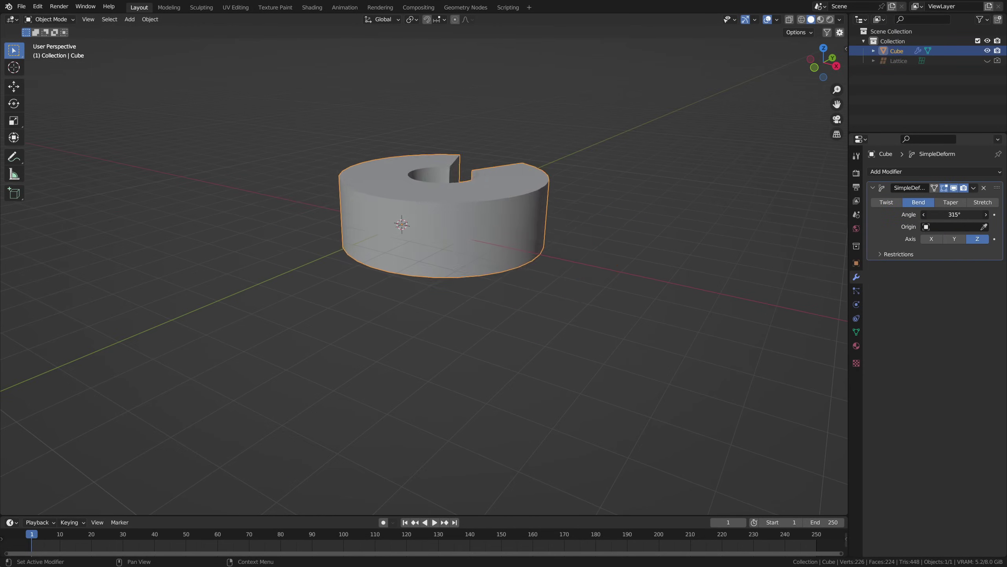
Step: Bend the box 315° into a ring, then play an animated Wave on the plane with taller waves
left_click_drag(945, 214, 945, 215)
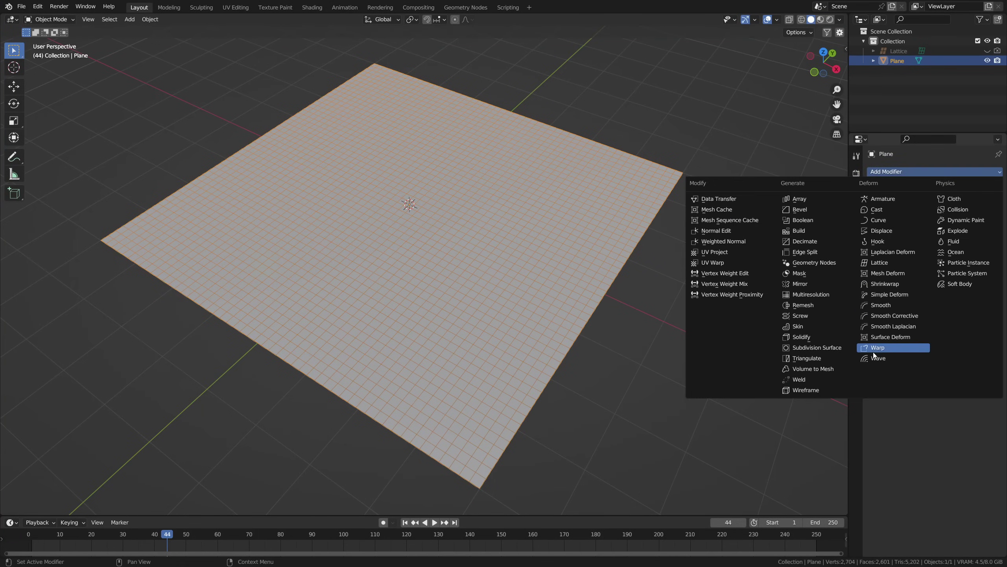
left_click(877, 358)
key("space")
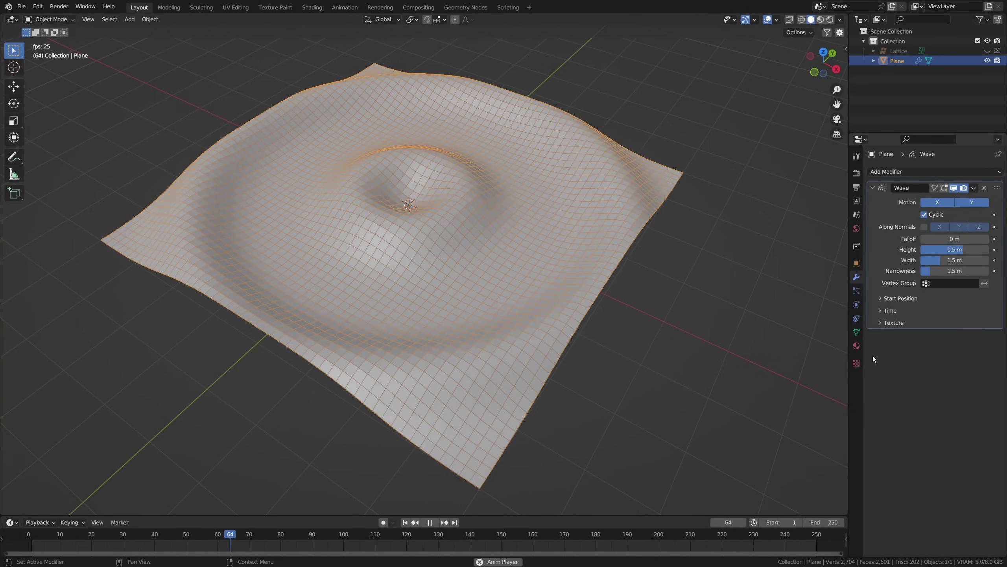
left_click_drag(950, 249, 967, 249)
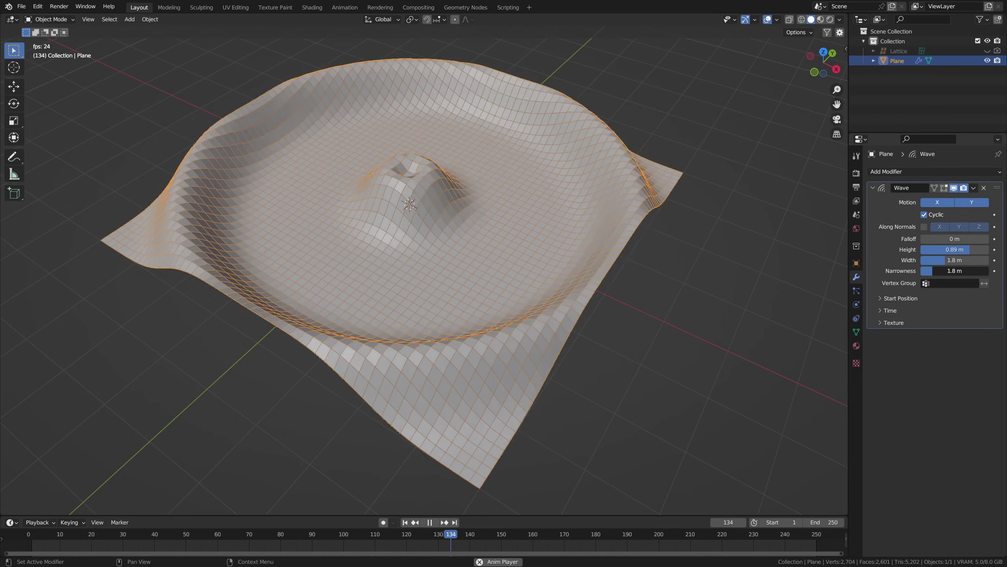
key("shift+Left")
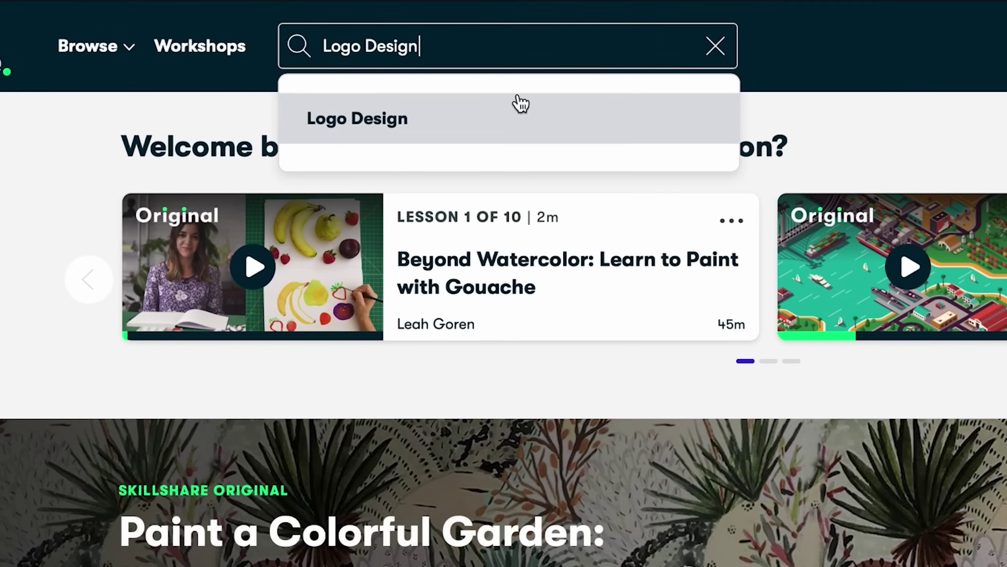
Step: Open the Logo Design search results and pick a logo design class
left_click(449, 126)
left_click(359, 464)
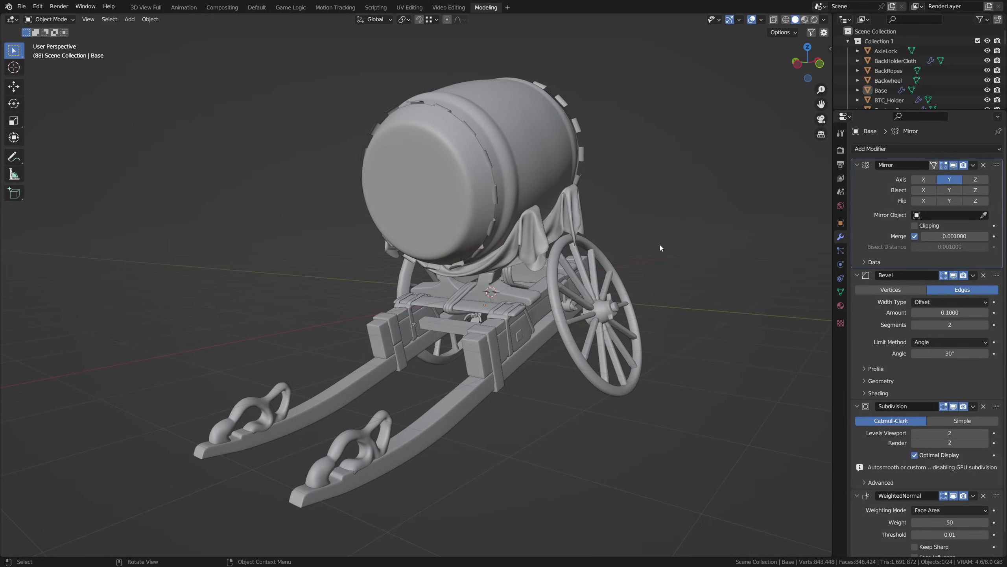
Step: Show the cube's Bevel, Subdivision and Wireframe, moving Wireframe to the top of the stack
left_click(953, 178)
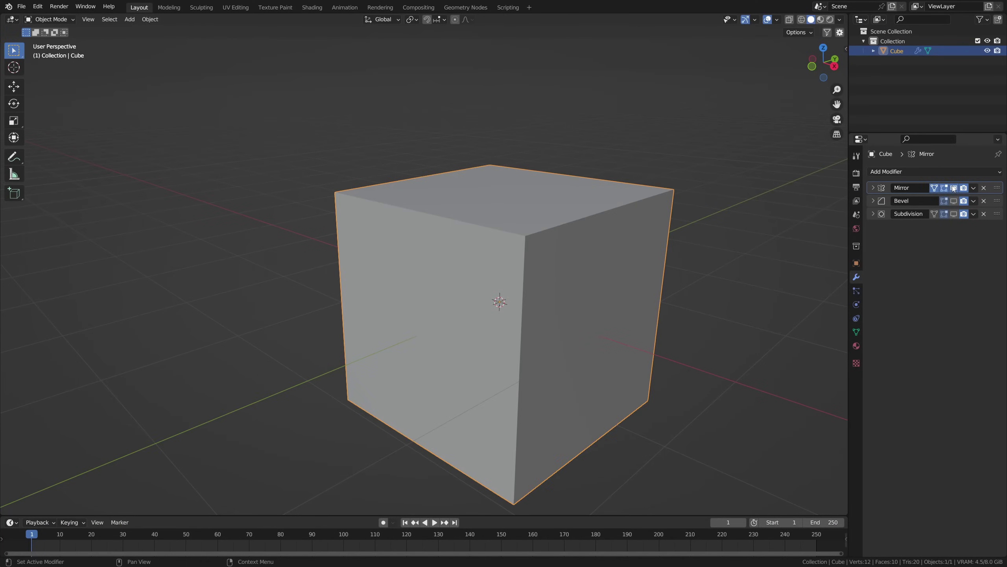
left_click(953, 201)
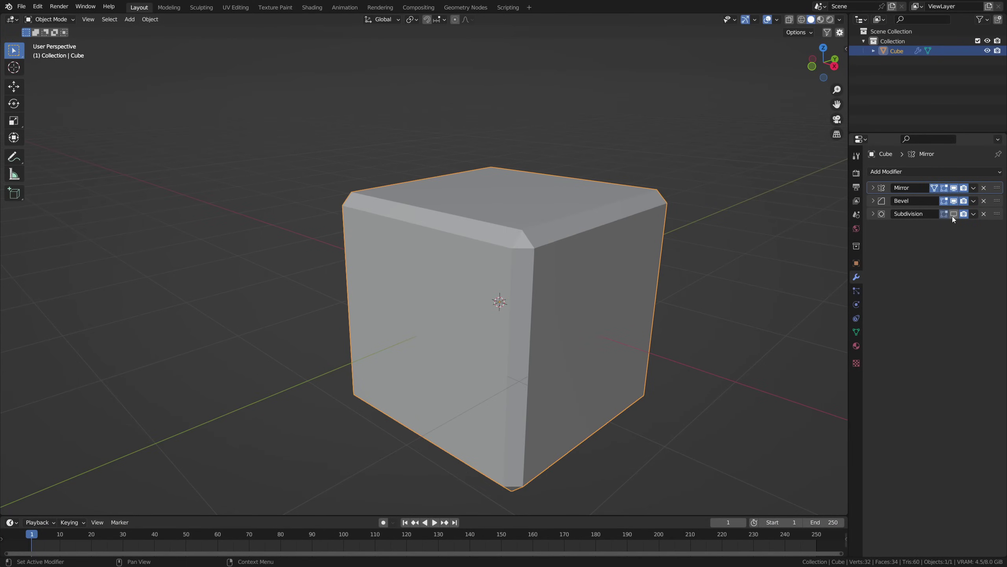
left_click(954, 214)
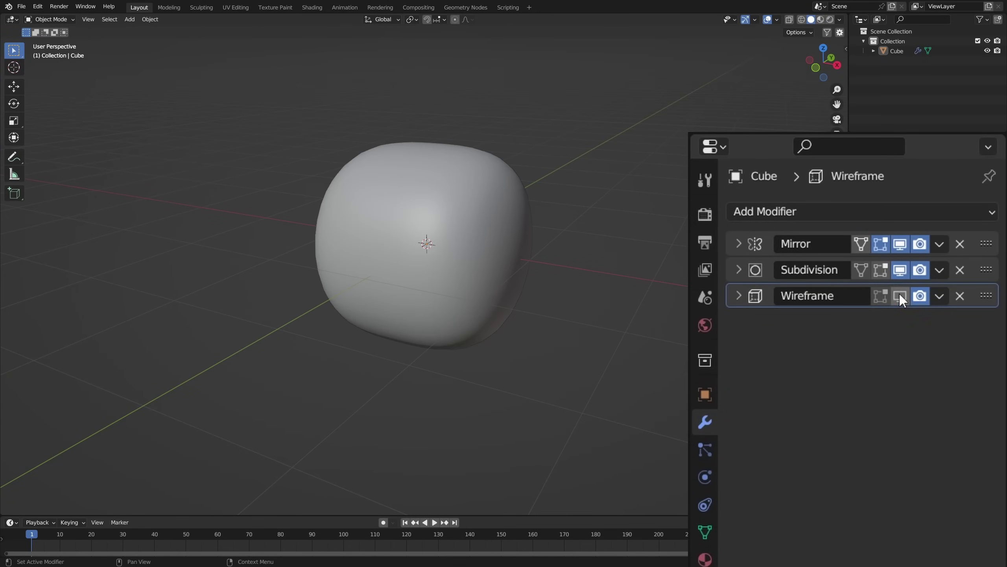
left_click(899, 295)
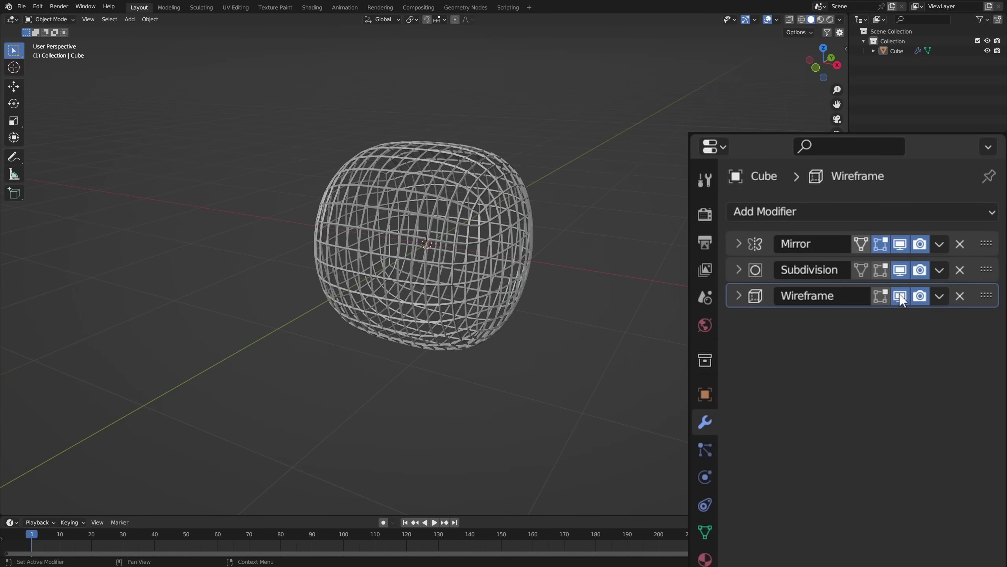
left_click_drag(986, 295, 993, 236)
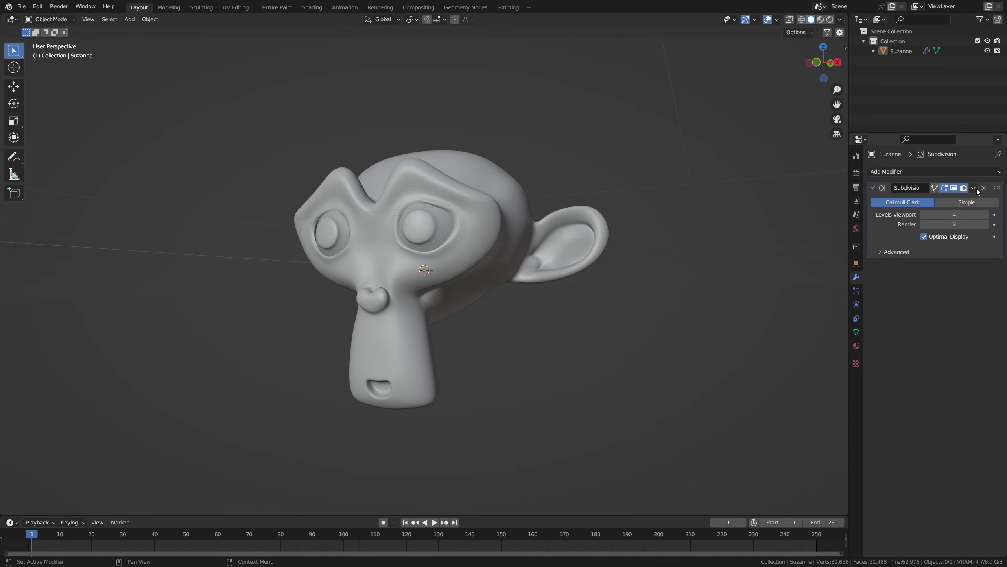
Step: Apply Suzanne's Subdivision modifier with Ctrl+A and the modifier dropdown's Apply
key("ctrl+a")
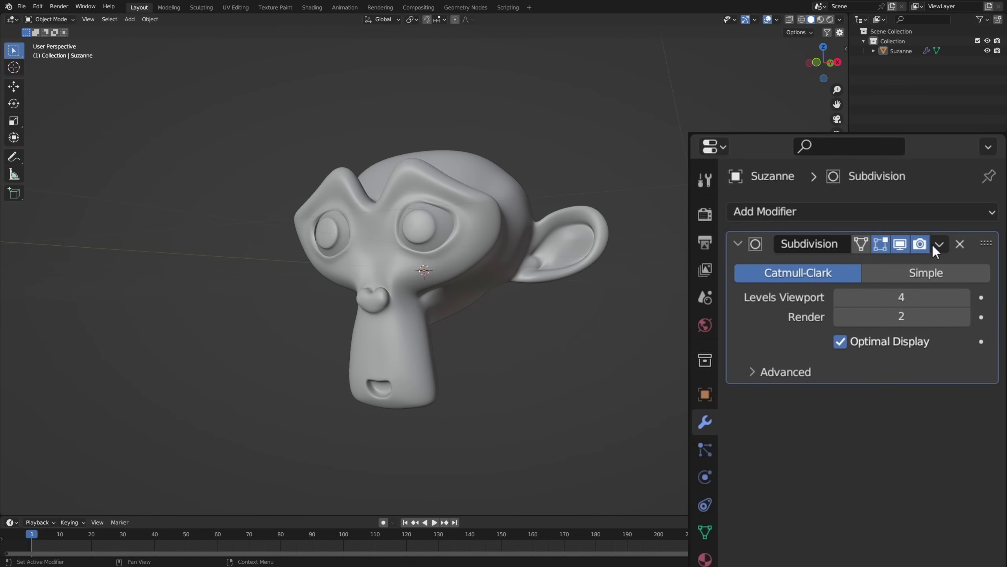
left_click(937, 244)
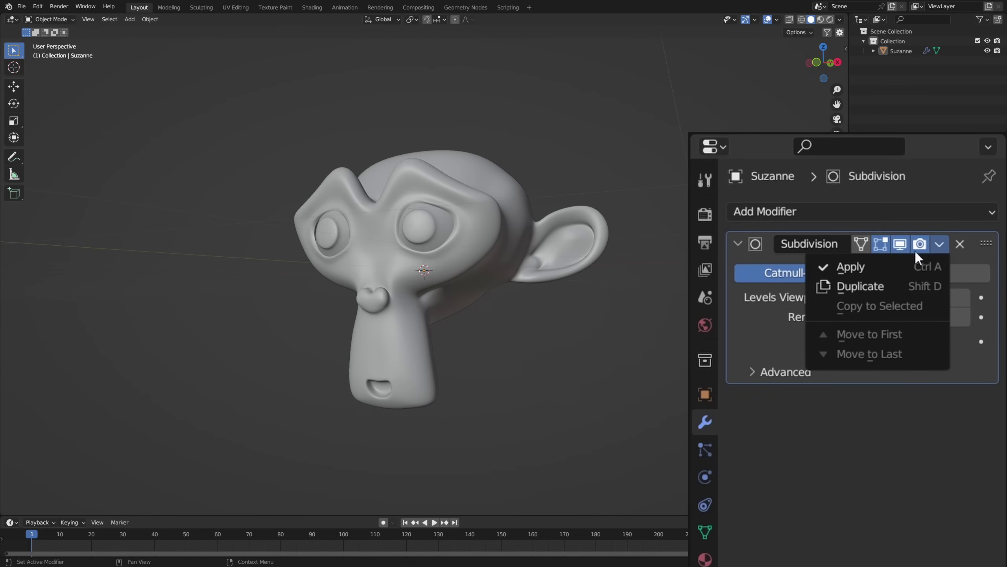
left_click(859, 267)
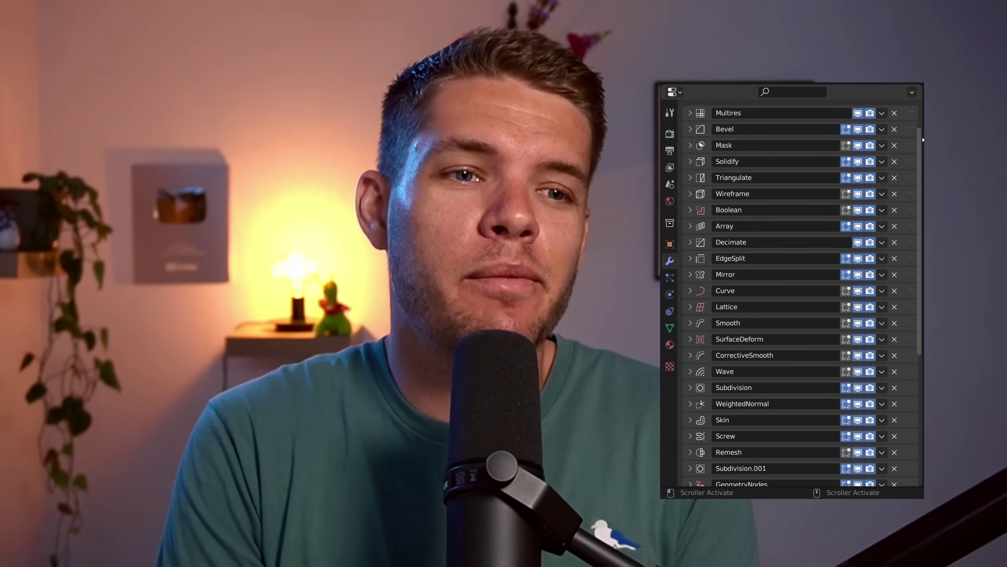
scroll(788, 315, "down", 5)
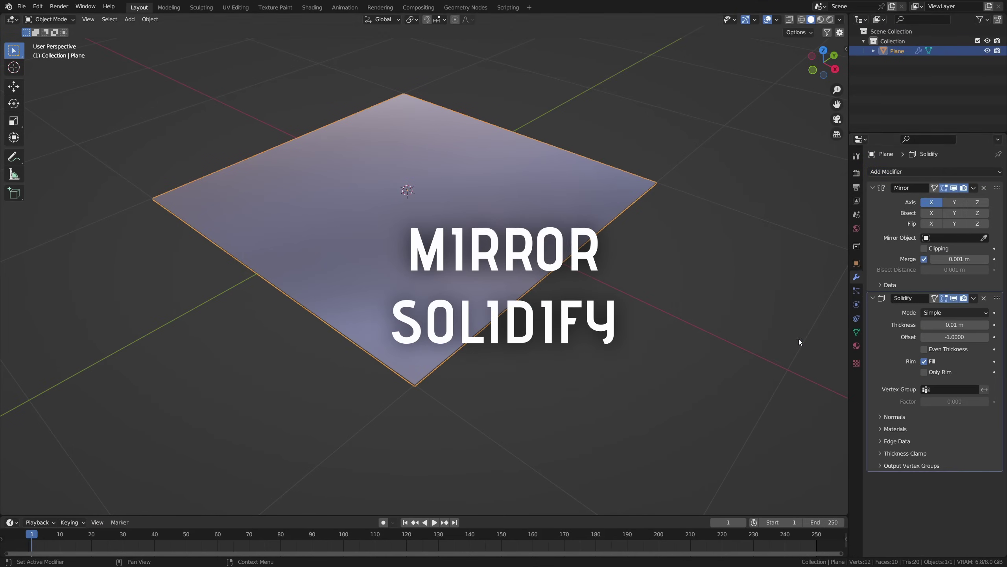
Step: Add a new plane and delete its right half face
left_click(798, 353)
scroll(936, 394, "down", 5)
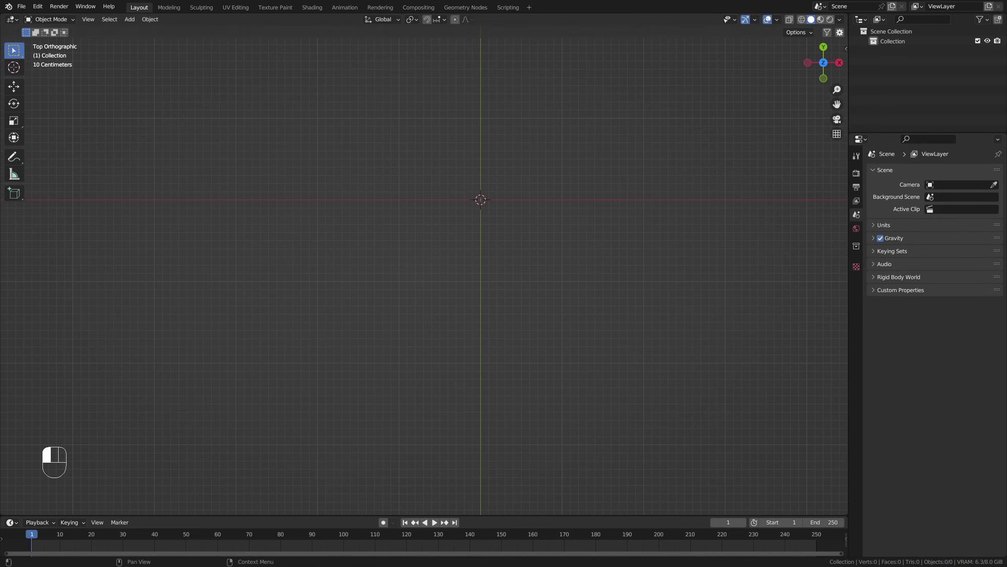
key("shift+a")
left_click(717, 220)
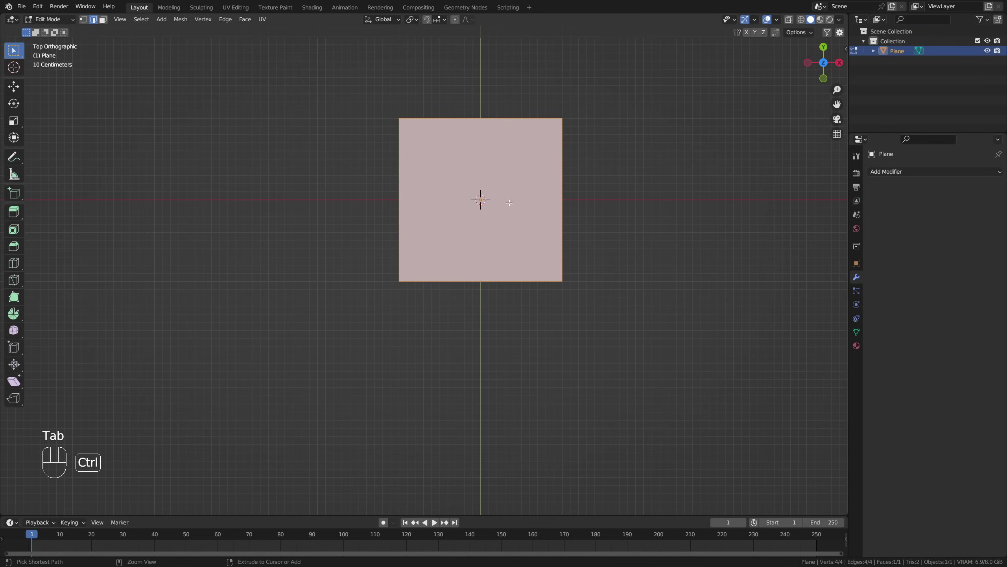
key("3")
left_click(518, 135)
key("x")
left_click(595, 184)
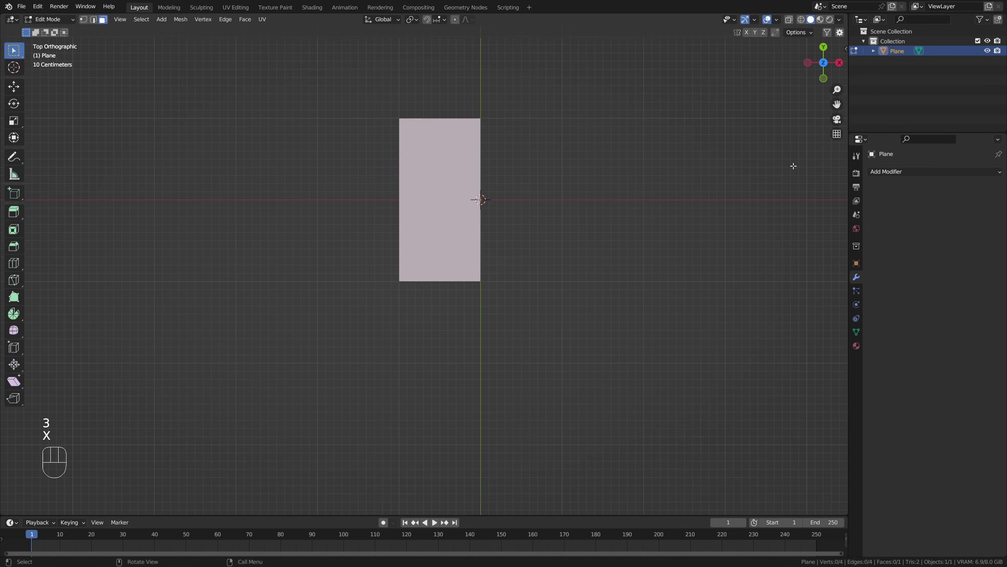
Step: Give the half plane Mirror and Solidify modifiers
middle_click_drag(792, 163, 592, 223)
scroll(540, 232, "up", 2)
left_click(933, 171)
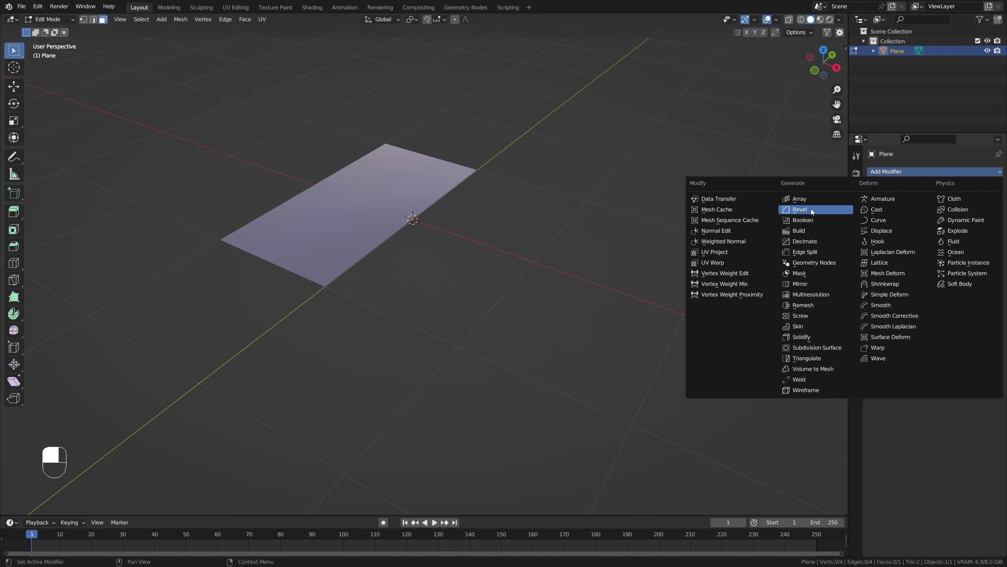
left_click(800, 283)
left_click(933, 170)
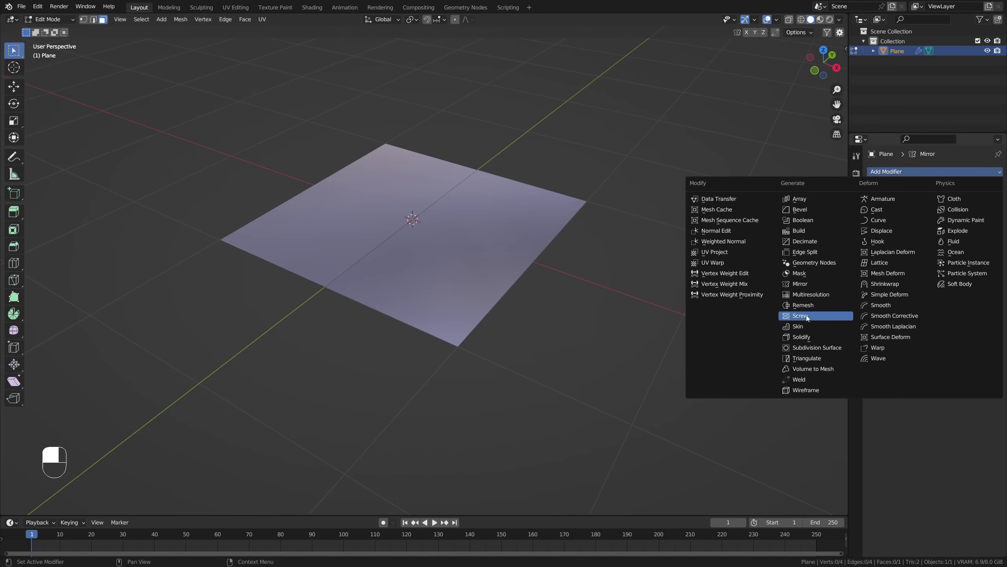
left_click(804, 337)
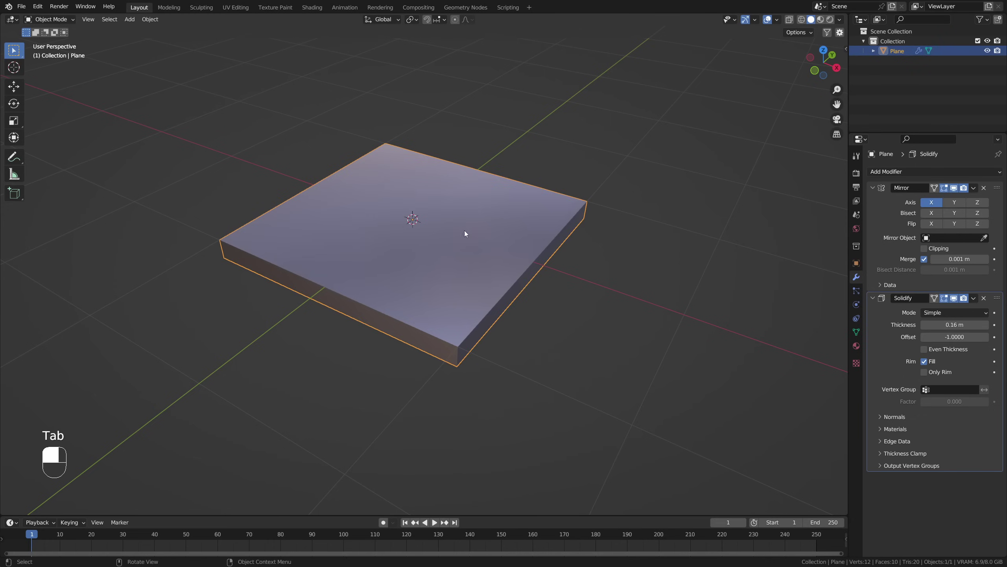
Step: Add a level-2 Simple subdivision, then a second Subdivision Surface to smooth the plate
key("ctrl+2")
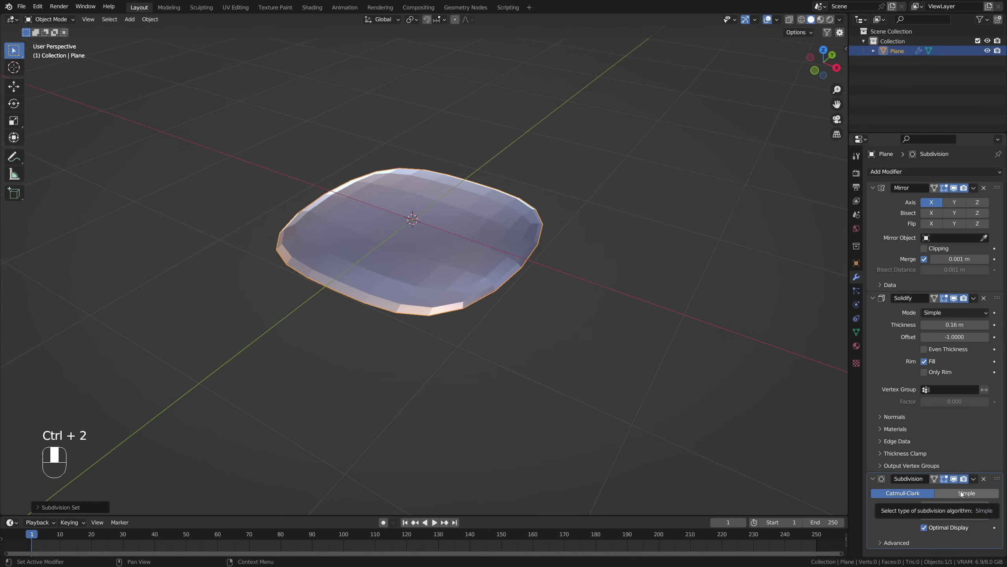
left_click(962, 495)
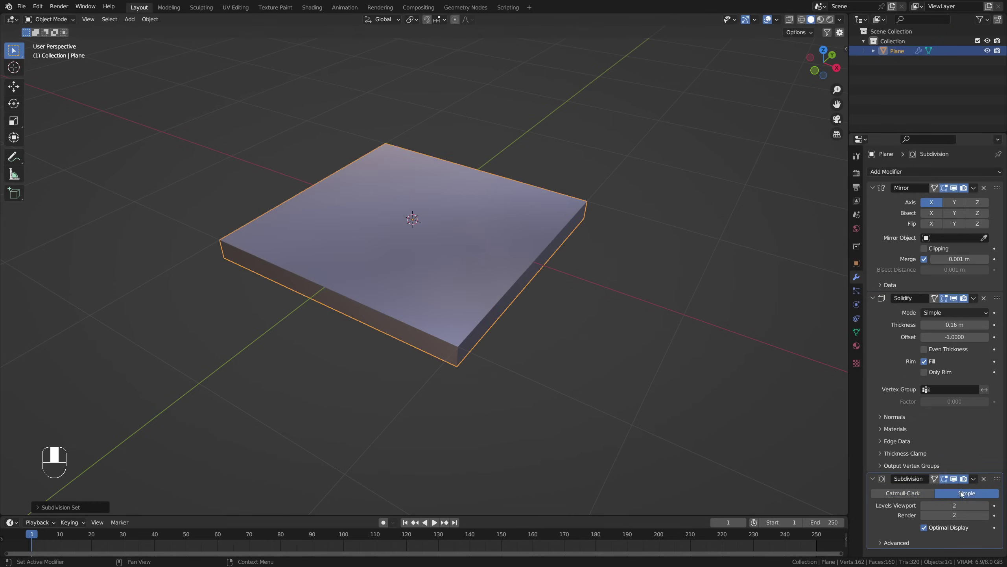
left_click(884, 172)
left_click(811, 348)
Step: Shade the plate smooth and add a Weighted Normal modifier
right_click(489, 252)
left_click(489, 252)
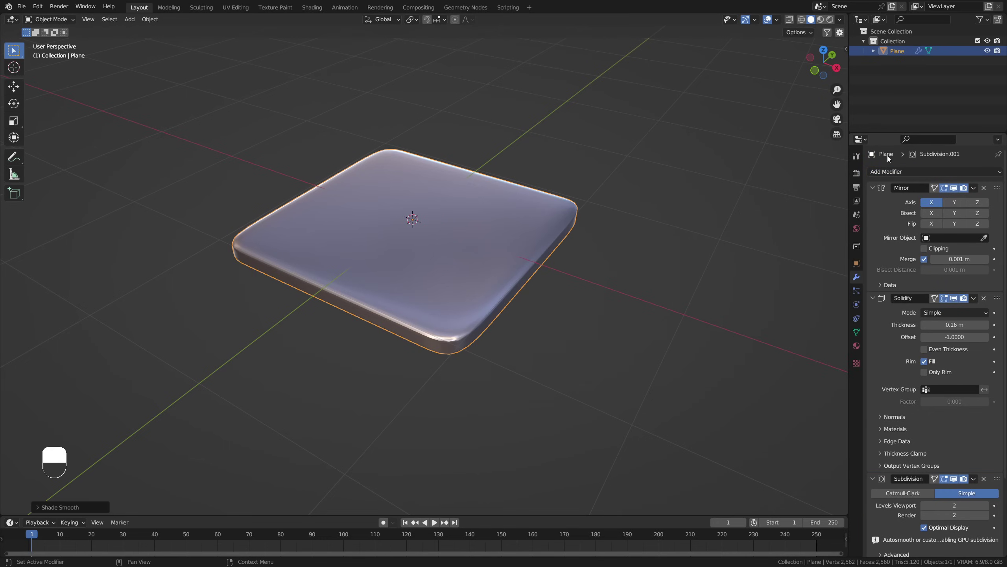
left_click(887, 172)
left_click(724, 241)
scroll(901, 385, "down", 2)
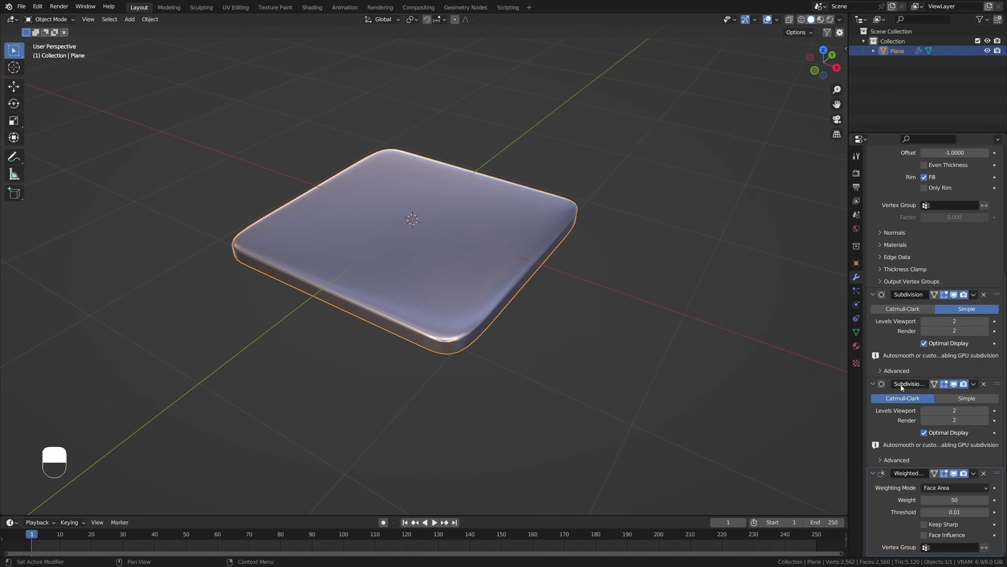
Step: In Edit Mode, raise the plate's sides and move the far edge outward
key("Tab")
key("g")
key("x")
left_click(298, 219)
key("g")
key("z")
left_click(388, 172)
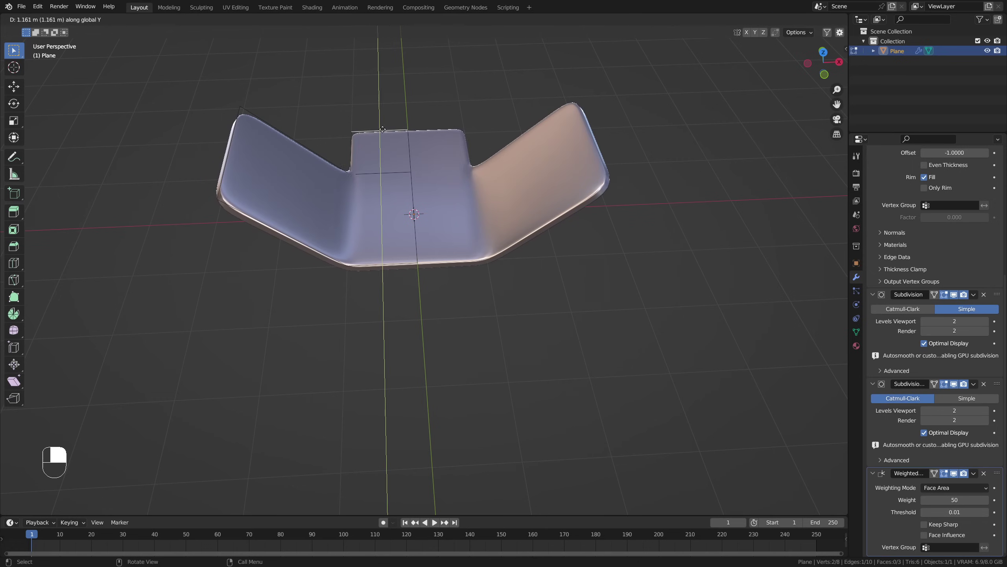
left_click(383, 128)
Step: Extrude the outer edge and the end faces into raised boxes, then leave Edit Mode
middle_click_drag(382, 128, 302, 131)
key("e")
left_click(373, 115)
key("3")
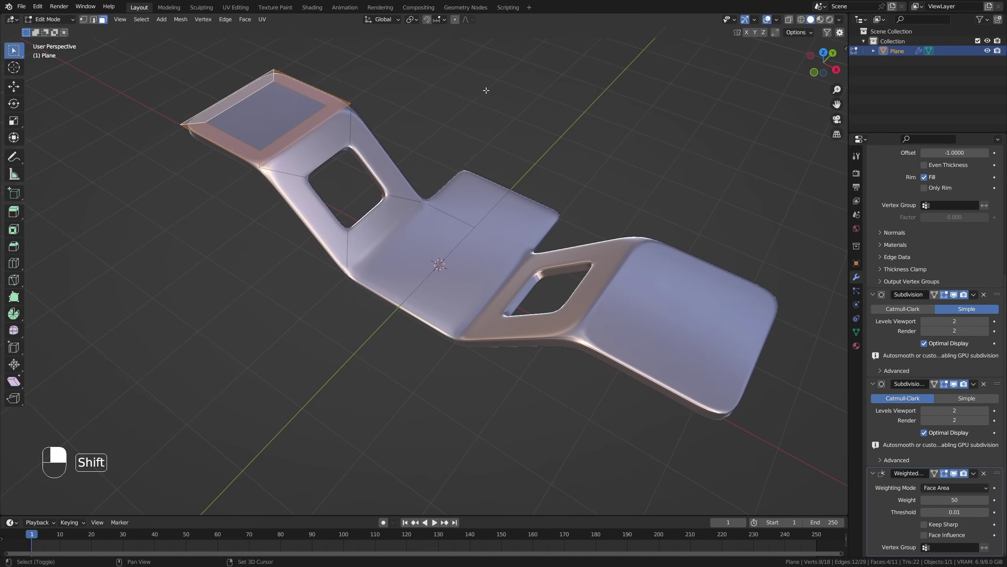
key("e")
left_click(184, 126)
key("Tab")
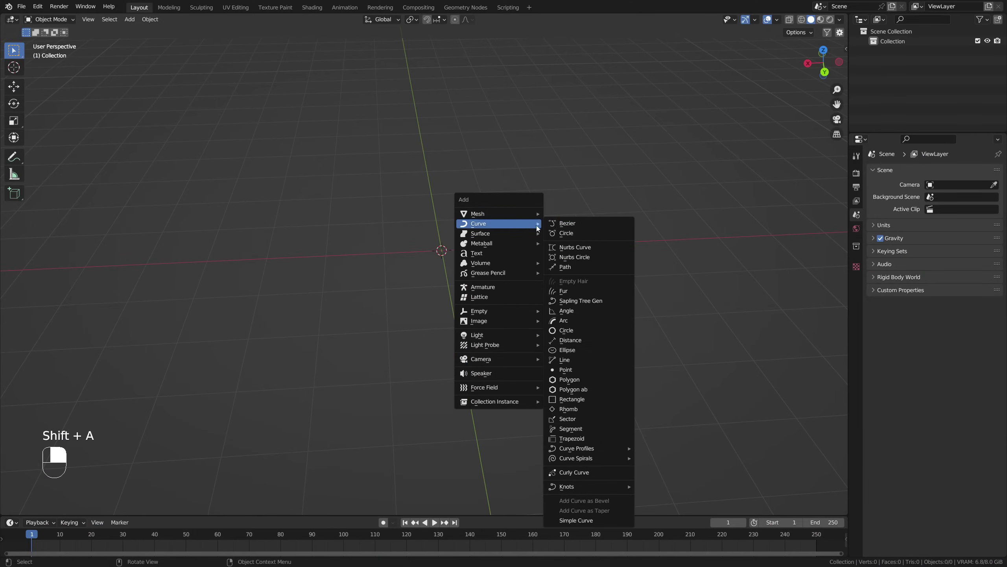
Step: Add a Bezier curve with Screw, Solidify and Subdivision Surface modifiers
left_click(582, 225)
left_click(872, 180)
left_click(827, 286)
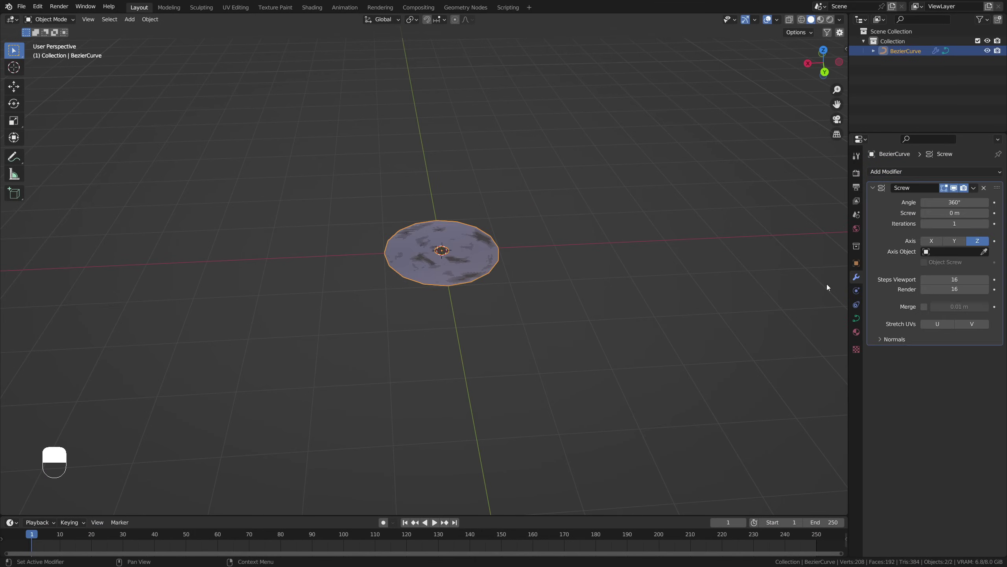
left_click(900, 173)
left_click(840, 296)
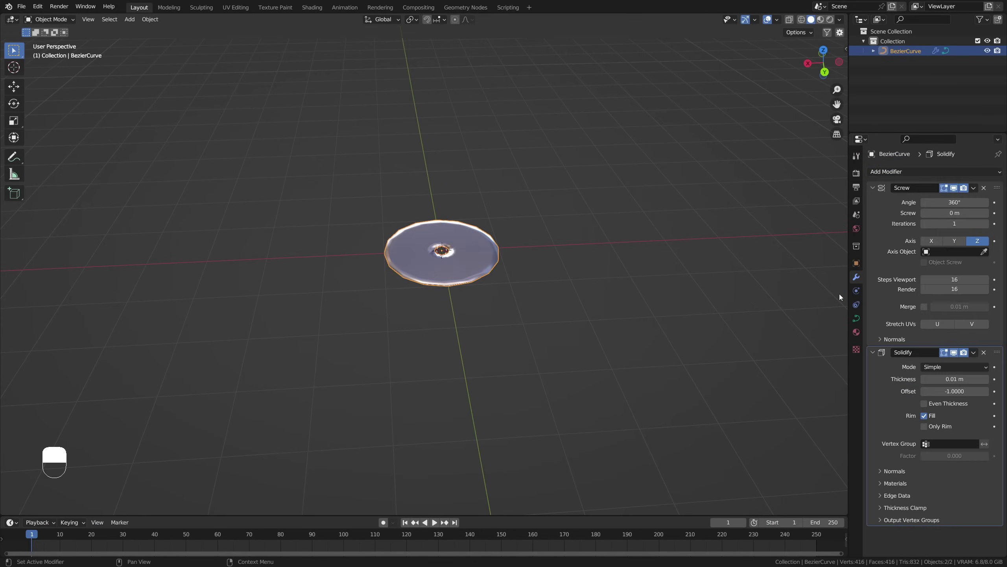
left_click(912, 173)
left_click(836, 307)
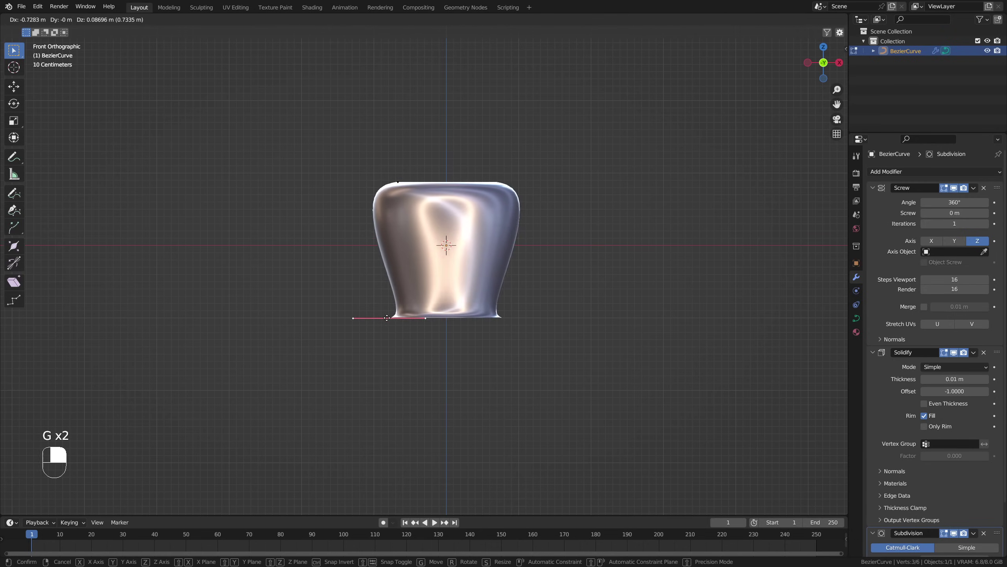
Step: Rotate and move the bottom handle to widen the vase, then view it from the front
key("r")
left_click(323, 268)
key("g")
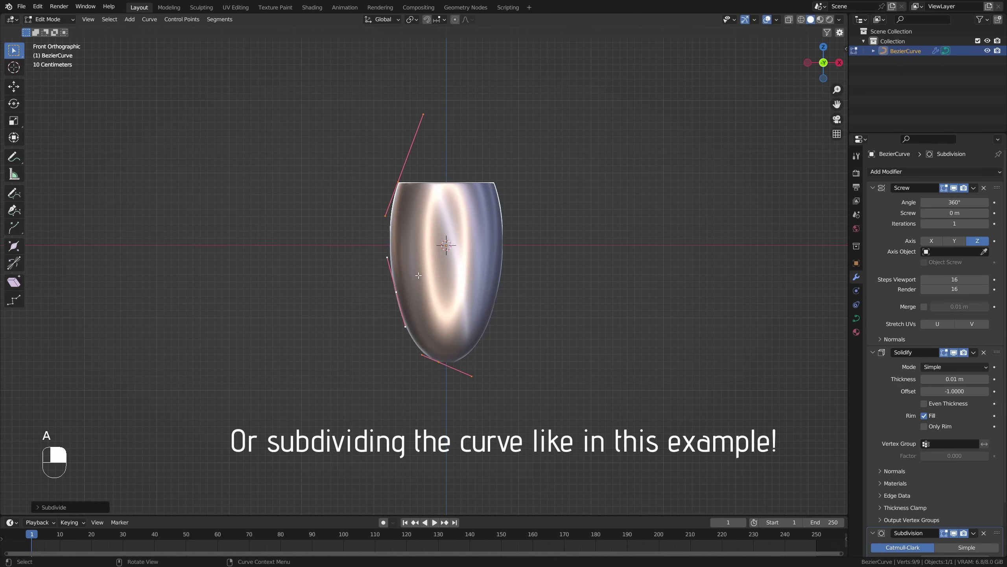
key("g")
left_click(348, 297)
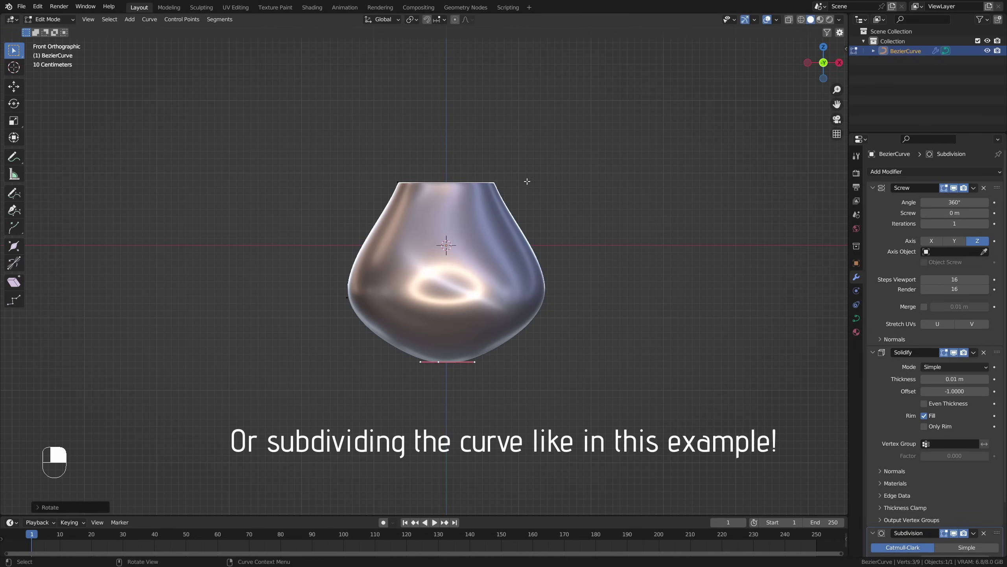
middle_click_drag(527, 181, 952, 379)
key("KP_1")
Step: Reshape the vase's side profile in curve Edit Mode, then exit
key("Tab")
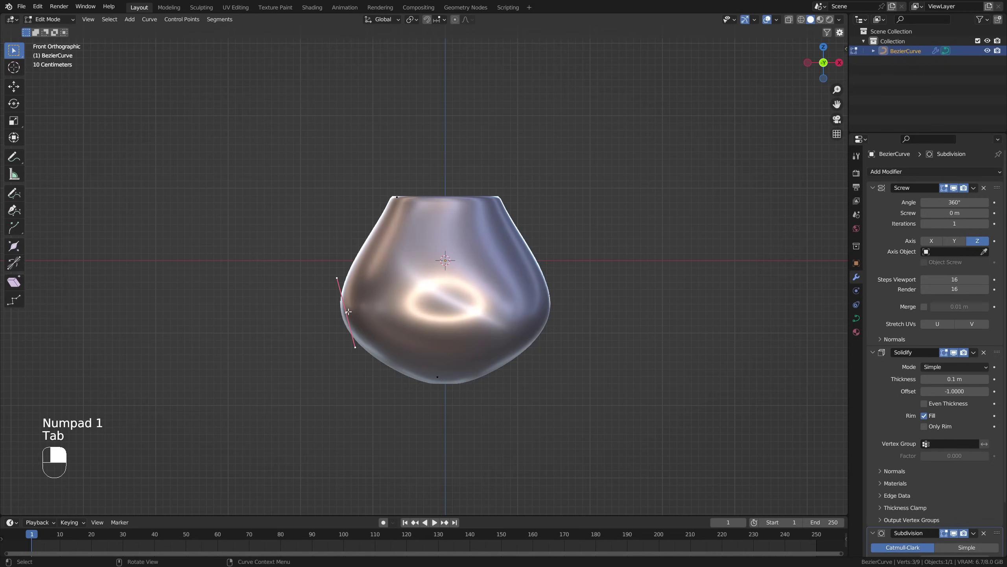
key("g")
key("r")
left_click(381, 169)
key("Tab")
middle_click_drag(381, 168, 507, 191)
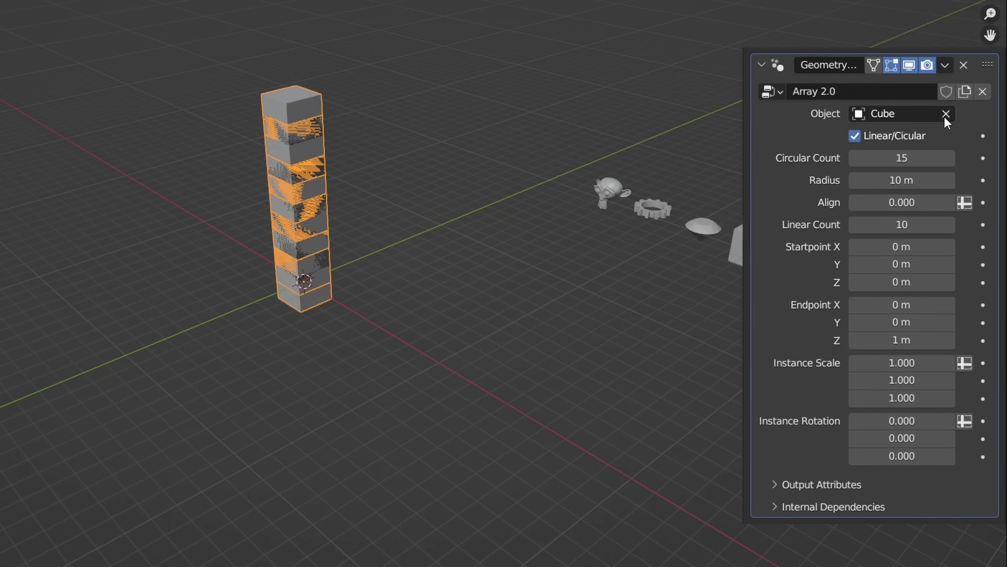
left_click(946, 114)
Step: In Array 2.0, array the cube instead of the gear, try the circular layout, then switch to Suzanne
left_click(855, 136)
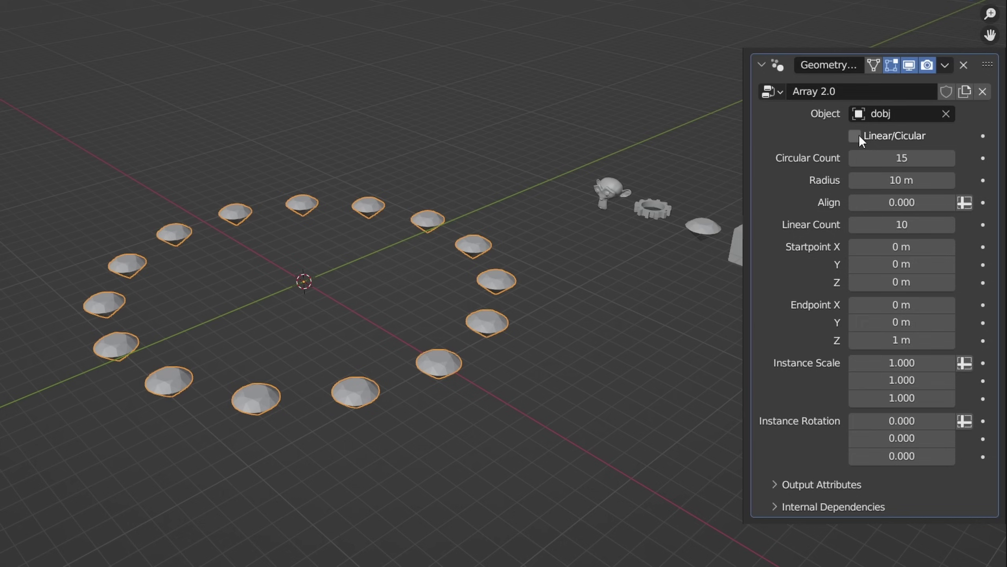
left_click(858, 135)
left_click(946, 113)
left_click(897, 114)
left_click(863, 194)
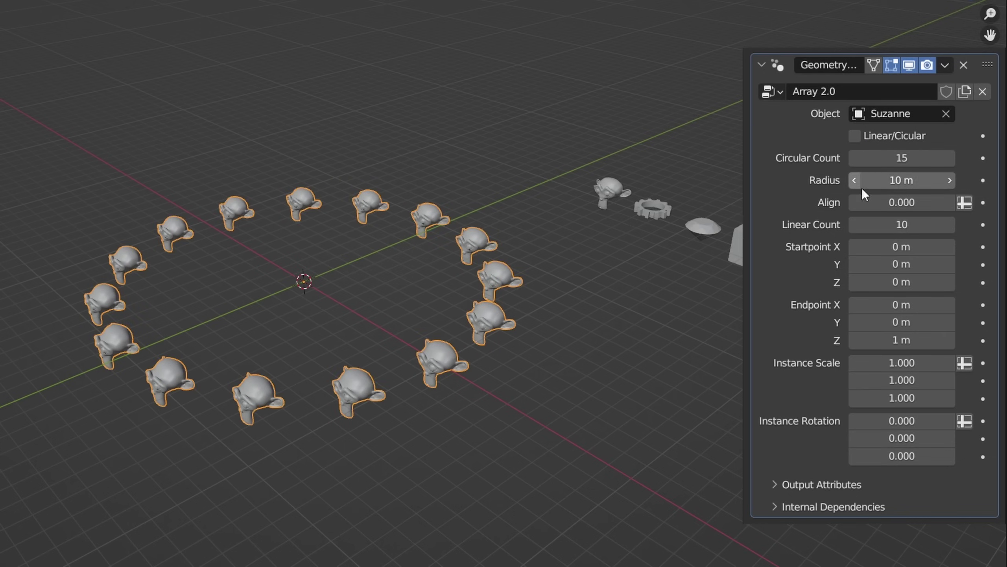
Step: Add monkeys to the ring, then make a tilted, rotated column of flattened monkeys
left_click_drag(863, 203, 922, 202)
mouse_move(903, 158)
left_mouse_down()
mouse_move(917, 158)
mouse_move(866, 158)
left_mouse_up()
left_click(856, 135)
mouse_move(903, 224)
left_mouse_down()
mouse_move(917, 224)
mouse_move(890, 225)
left_mouse_up()
mouse_move(902, 305)
left_mouse_down()
mouse_move(874, 304)
mouse_move(924, 322)
mouse_move(907, 322)
left_mouse_up()
mouse_move(902, 420)
left_mouse_down()
mouse_move(937, 421)
mouse_move(874, 421)
left_mouse_up()
mouse_move(903, 362)
left_mouse_down()
mouse_move(929, 363)
mouse_move(899, 359)
left_mouse_up()
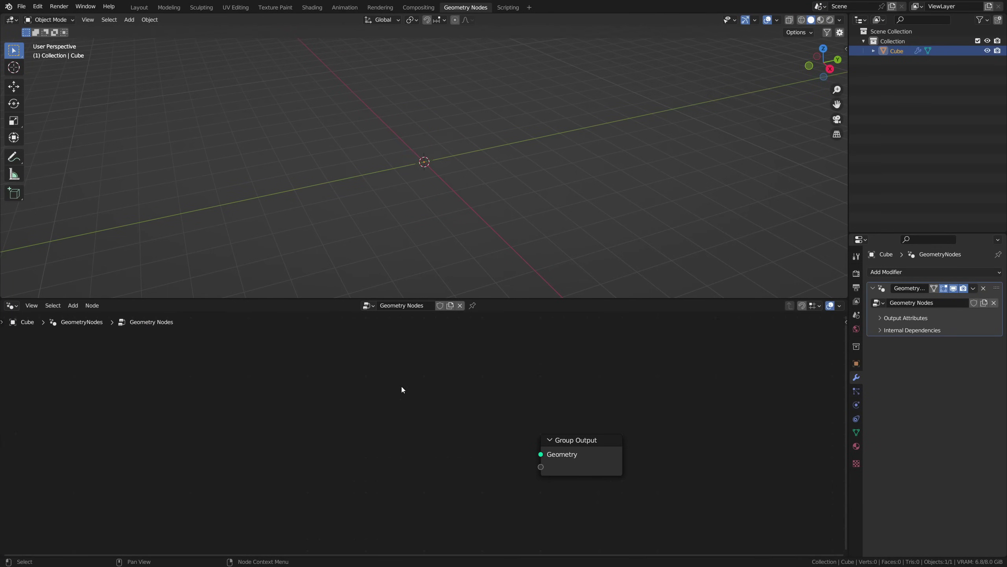
Step: Add Mesh Line, Instance on Points and Cube nodes to the node tree
key("shift+a")
type("mesh line")
key("Return")
left_click(396, 416)
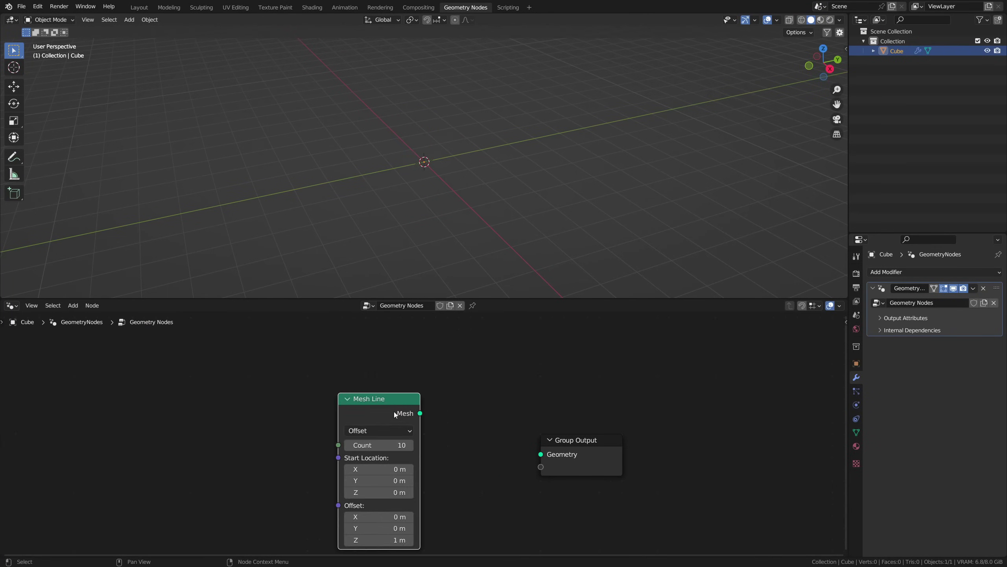
left_click_drag(395, 415, 288, 403)
key("shift+a")
type("on")
key("Return")
left_click(395, 386)
key("shift+a")
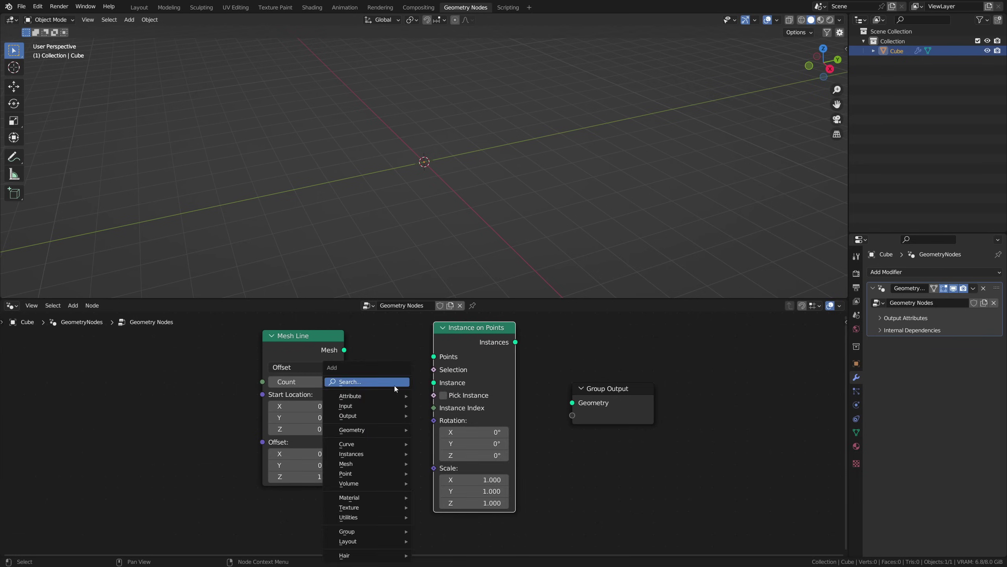
type("cube")
key("Return")
left_click(267, 495)
scroll(393, 467, "down", 1)
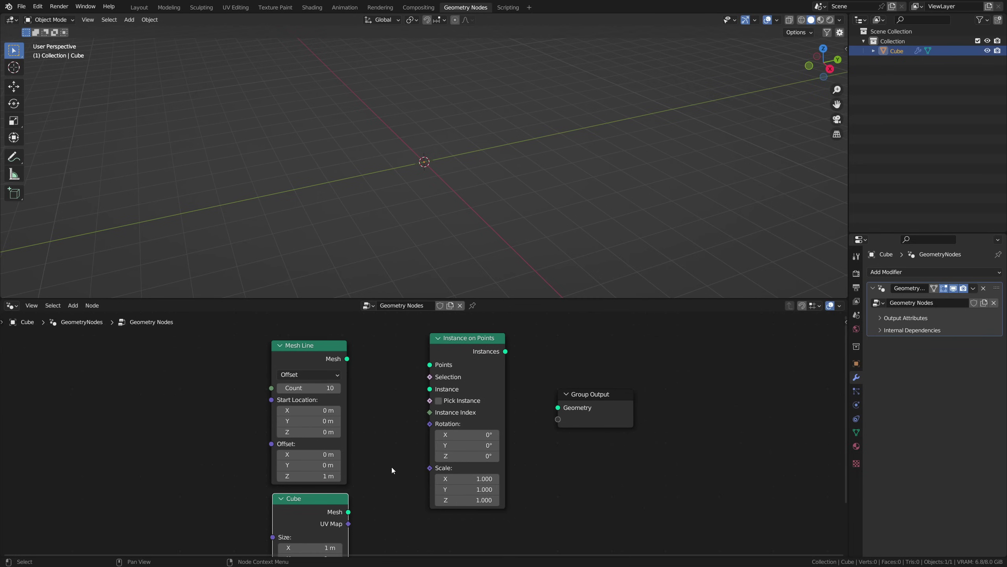
left_click_drag(425, 298, 386, 248)
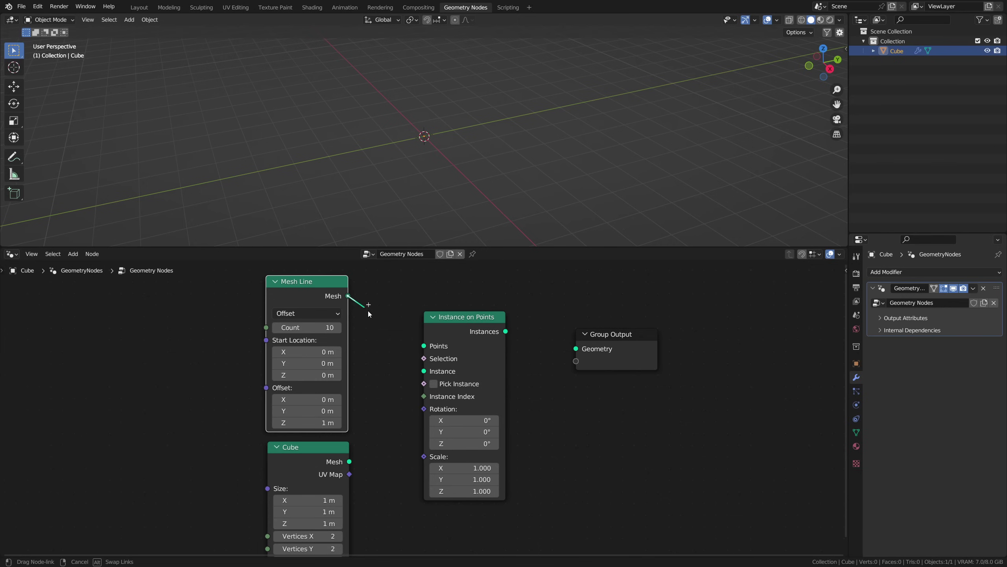
Step: Link Mesh Line to Points and Instances to output, offset the cubes and widen them to Scale X 12.4
left_click_drag(349, 461, 369, 440)
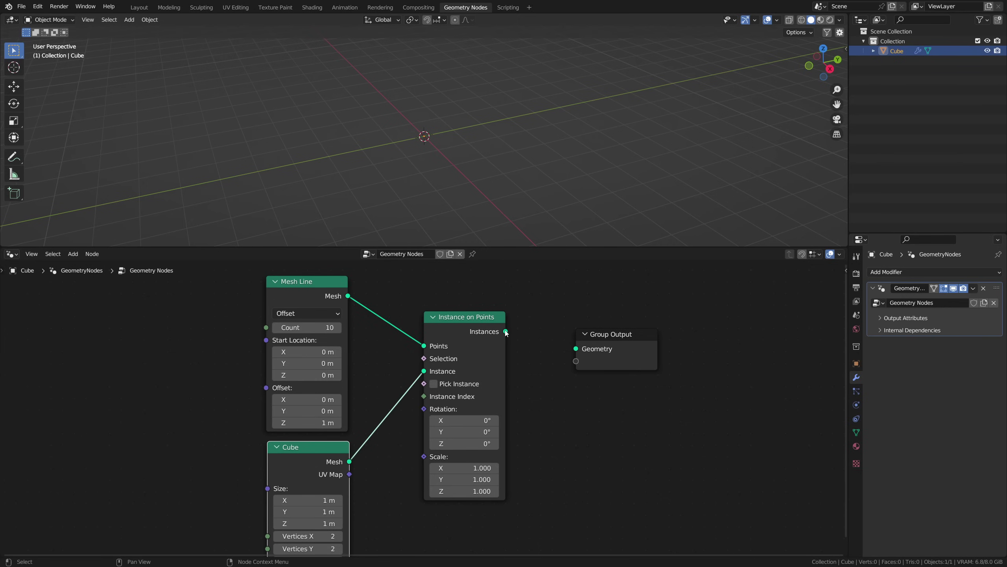
left_click_drag(577, 351, 577, 349)
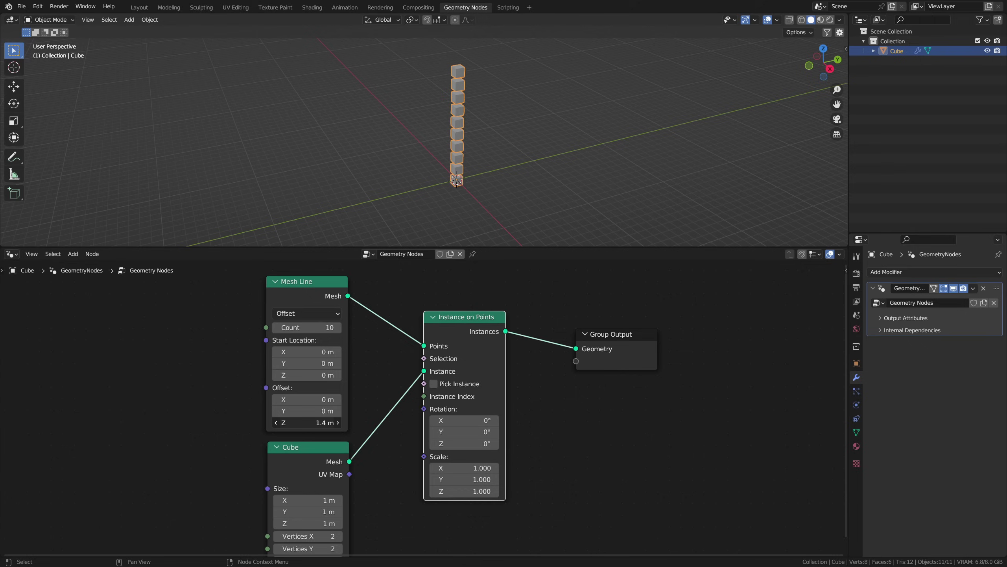
left_click_drag(308, 411, 331, 411)
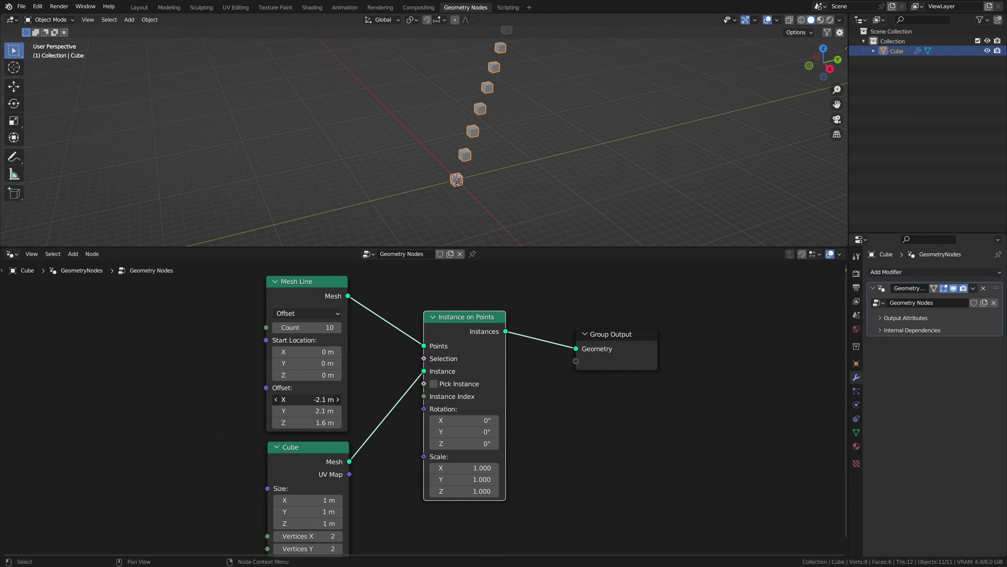
left_click_drag(307, 399, 323, 399)
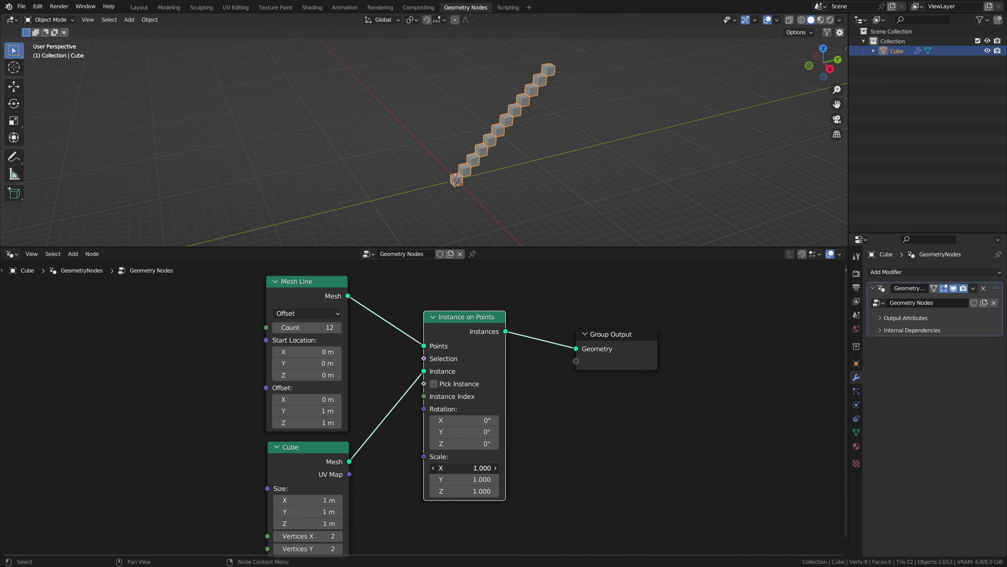
left_click_drag(465, 467, 496, 467)
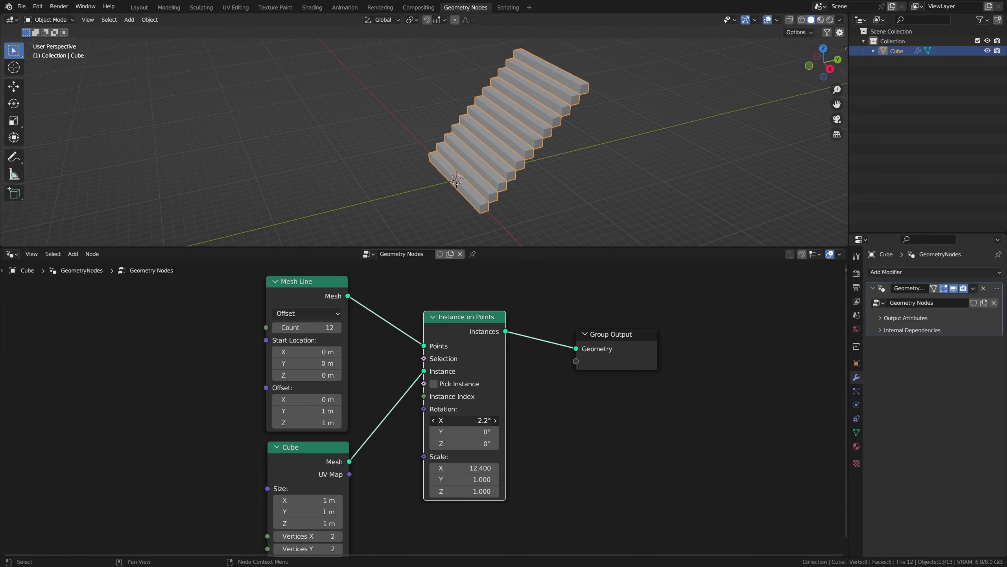
left_click_drag(465, 421, 384, 290)
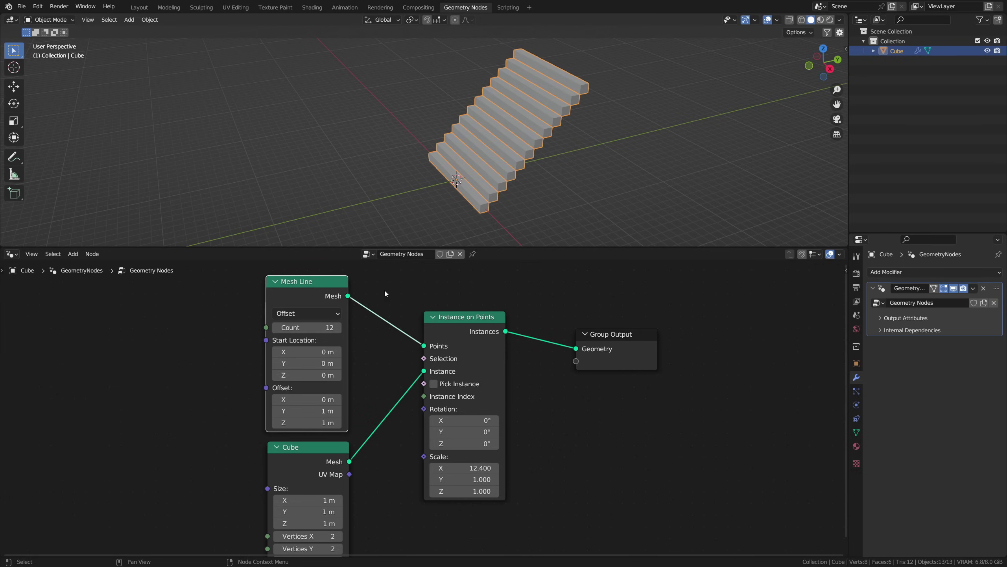
Step: Feed Instance on Points from a Mesh Circle, reset Scale X to 1, and set radius to 17.3 m
key("alt+d")
key("shift+a")
type("mesh c")
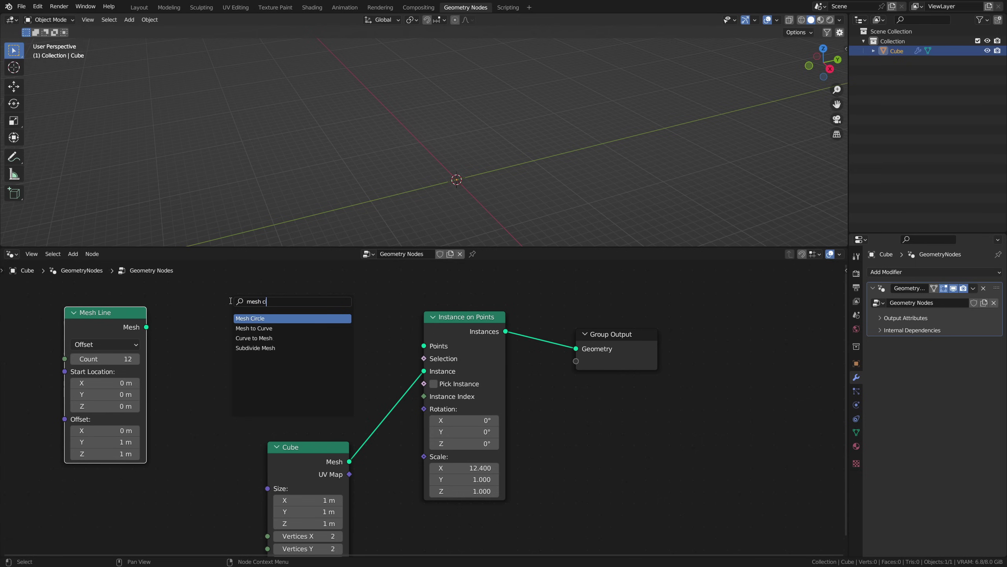
key("Return")
left_click(260, 315)
left_click_drag(354, 325, 423, 346)
left_click_drag(315, 369, 378, 369)
key("BackSpace")
scroll(457, 185, "down", 3)
scroll(458, 194, "down", 2)
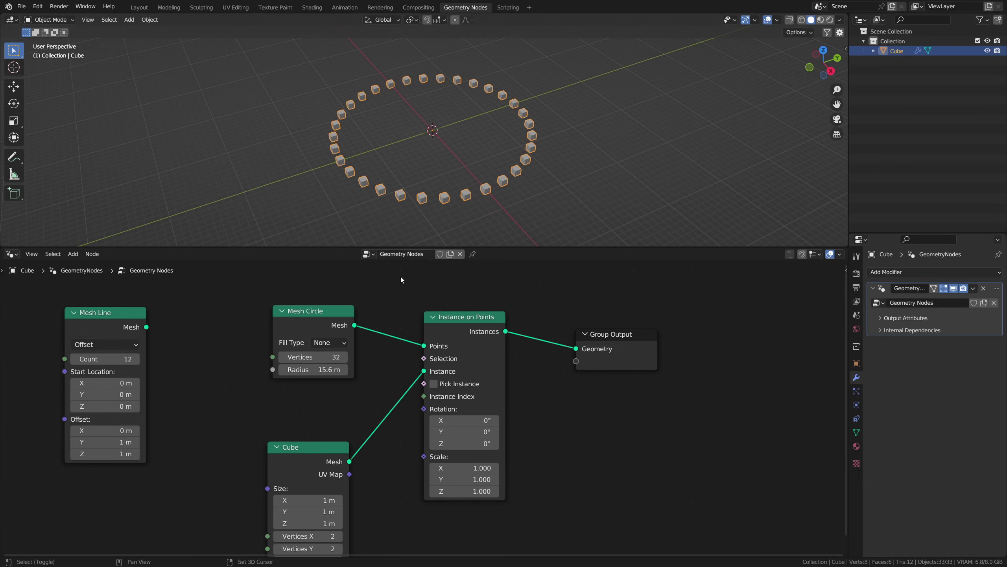
mouse_move(331, 370)
left_mouse_down()
mouse_move(315, 369)
mouse_move(340, 370)
left_mouse_up()
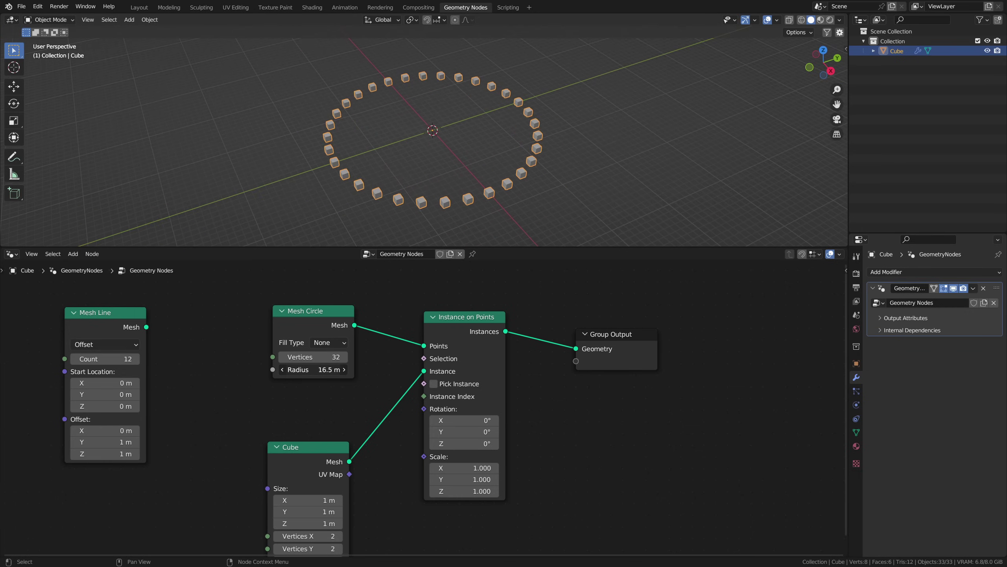